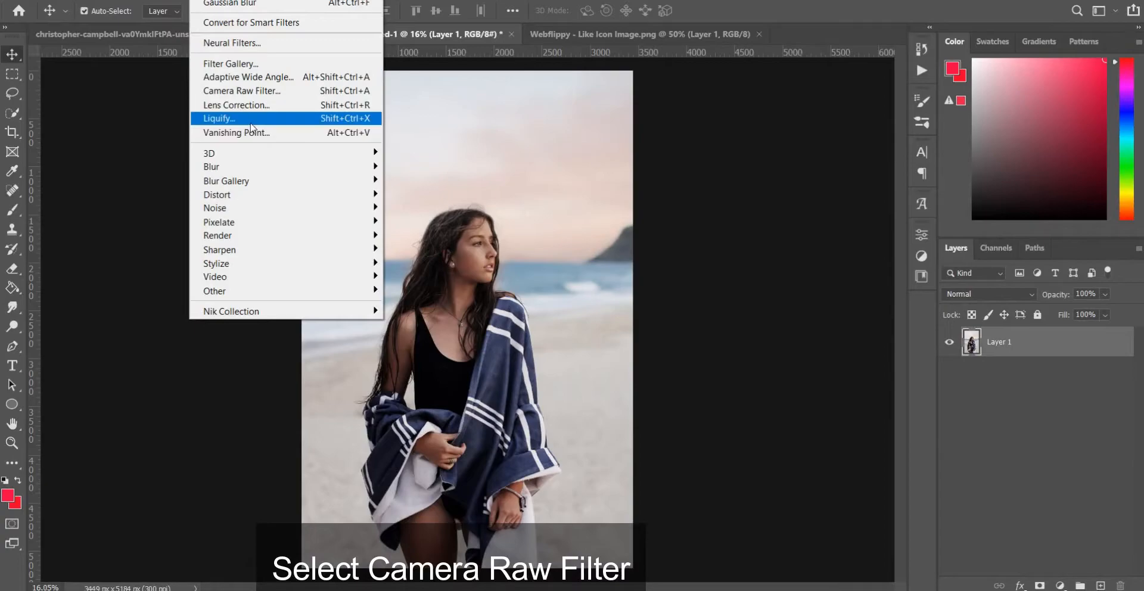
- Soften the photo with the Camera Raw Filter, setting Texture to -19 and Clarity to -23
{"action": "left_click", "coordinate": [255, 91]}
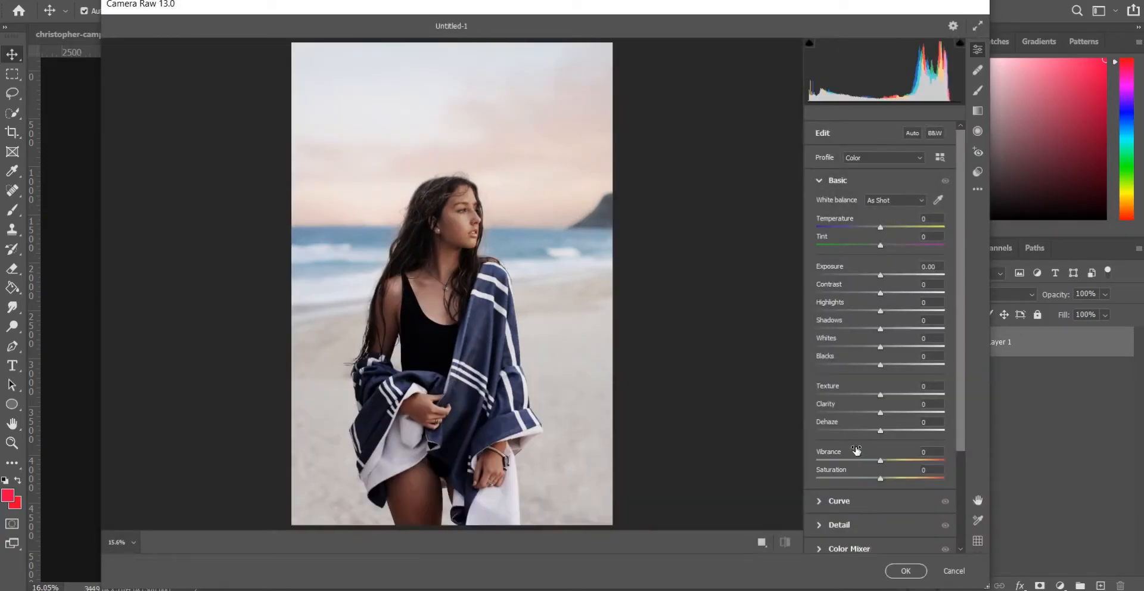
{"action": "left_click_drag", "start_coordinate": [881, 395], "coordinate": [869, 416]}
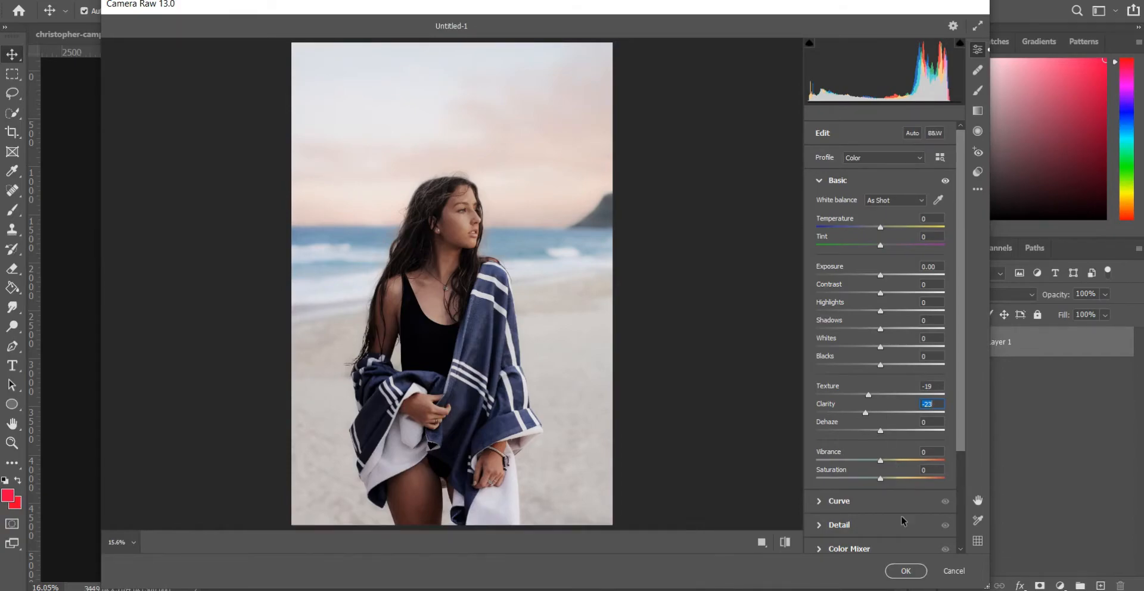
{"action": "left_click", "coordinate": [906, 573]}
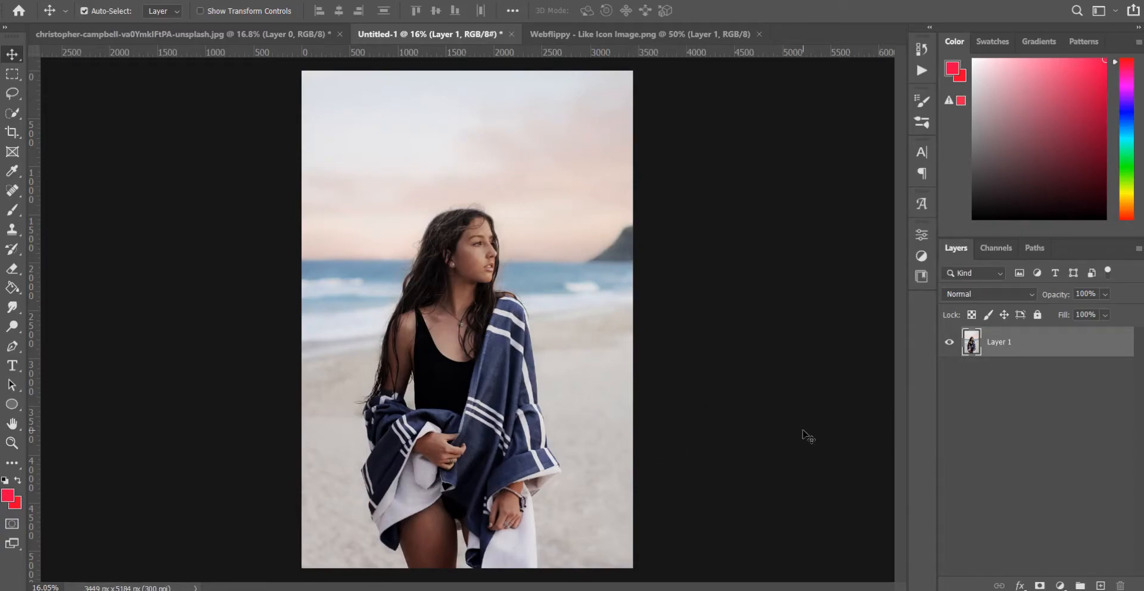
- Bring the like icon from the Webflippy image into the Untitled-1 portrait document and position it over the sky
{"action": "left_click", "coordinate": [633, 32]}
{"action": "left_click_drag", "start_coordinate": [527, 174], "coordinate": [497, 214]}
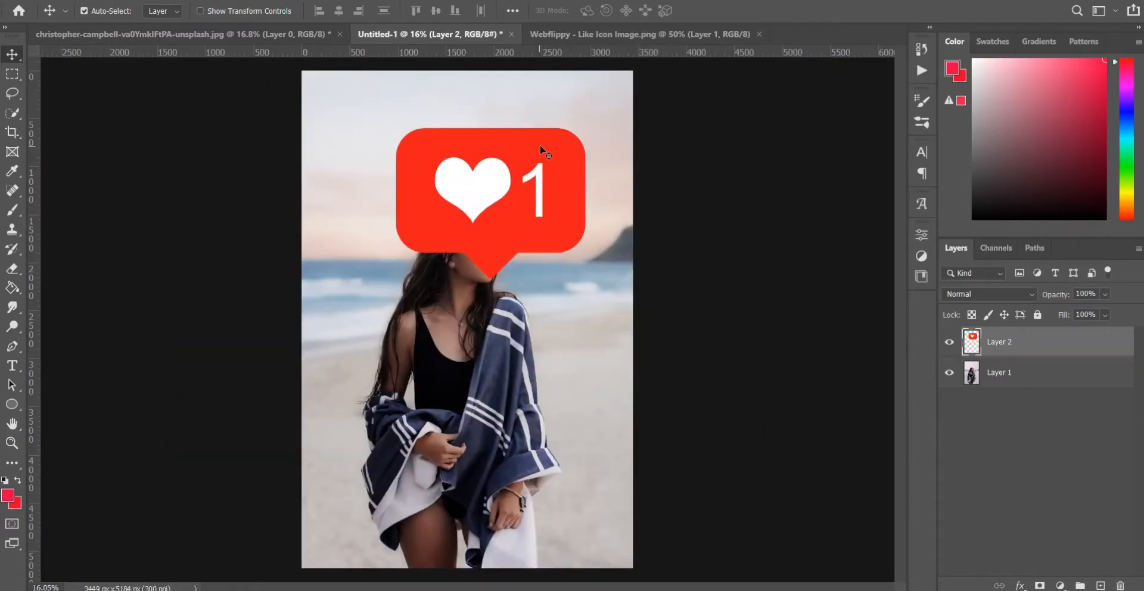
{"action": "left_click_drag", "start_coordinate": [541, 149], "coordinate": [580, 160]}
- Scale the like icon to about 47.5% and place it in the sky beside the woman's head
{"action": "key", "text": "ctrl+t"}
{"action": "left_click_drag", "start_coordinate": [622, 284], "coordinate": [562, 186]}
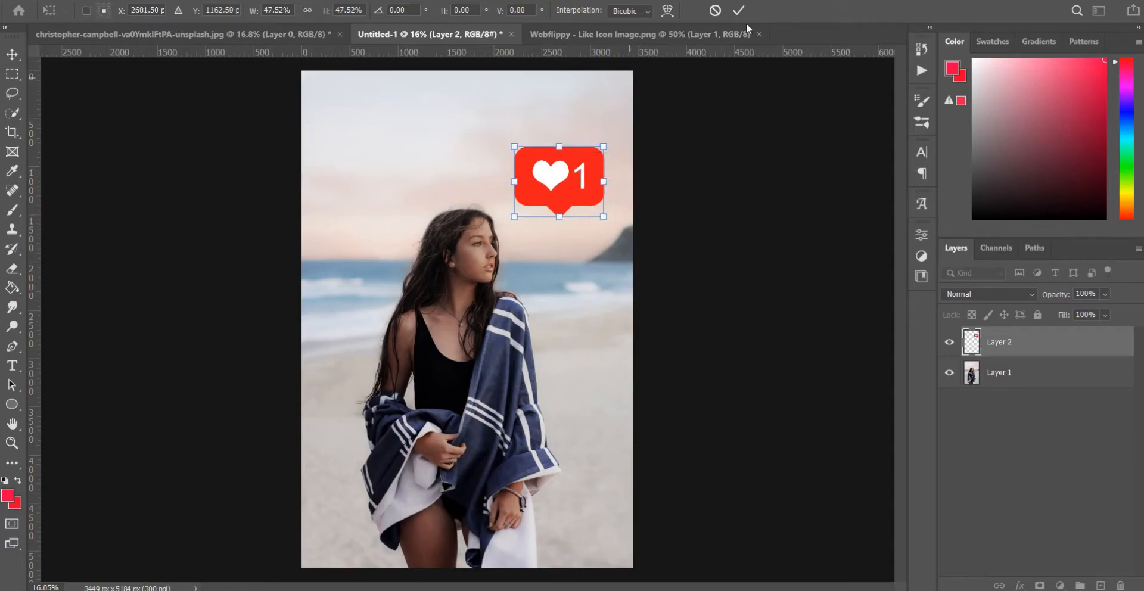
{"action": "left_click", "coordinate": [739, 9]}
- Put the like icon's Layer 2 in a group and duplicate the layer inside it
{"action": "key", "text": "ctrl+g"}
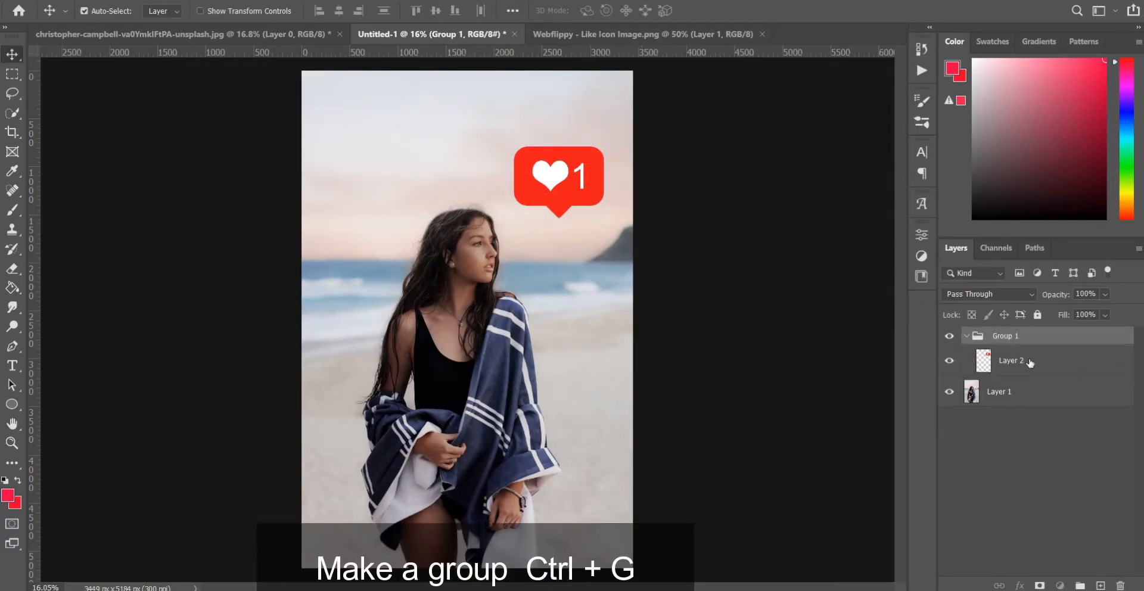
{"action": "left_click", "coordinate": [1030, 363]}
{"action": "key", "text": "ctrl+j"}
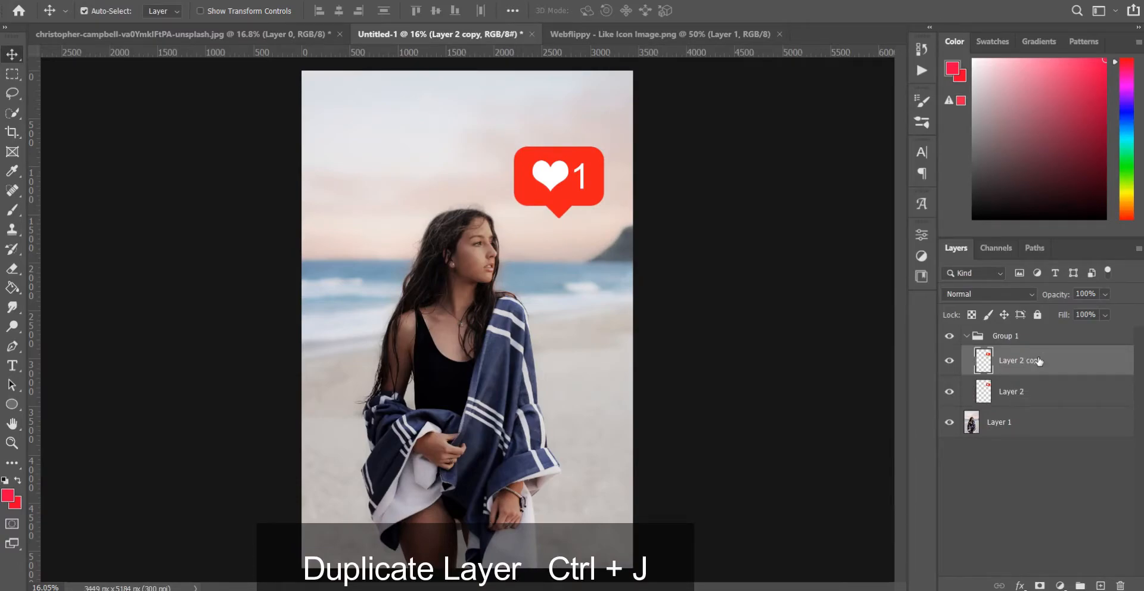
- Set the duplicated icon layer's blend mode to Screen and apply a Gaussian Blur with a 5-pixel radius
{"action": "left_click", "coordinate": [1003, 293]}
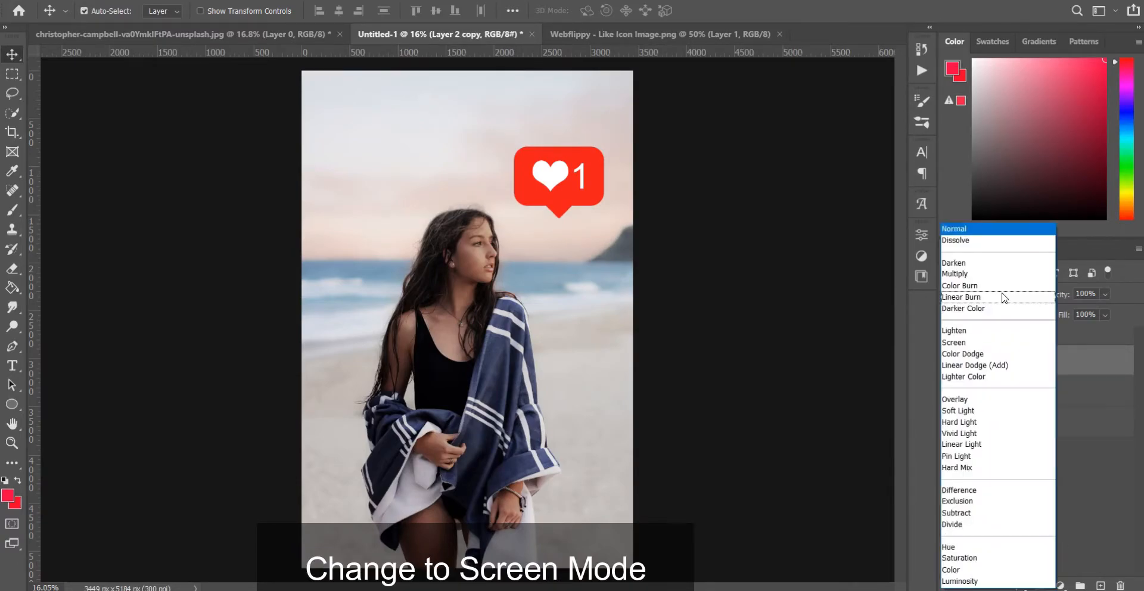
{"action": "left_click", "coordinate": [967, 342]}
{"action": "left_click", "coordinate": [201, 2]}
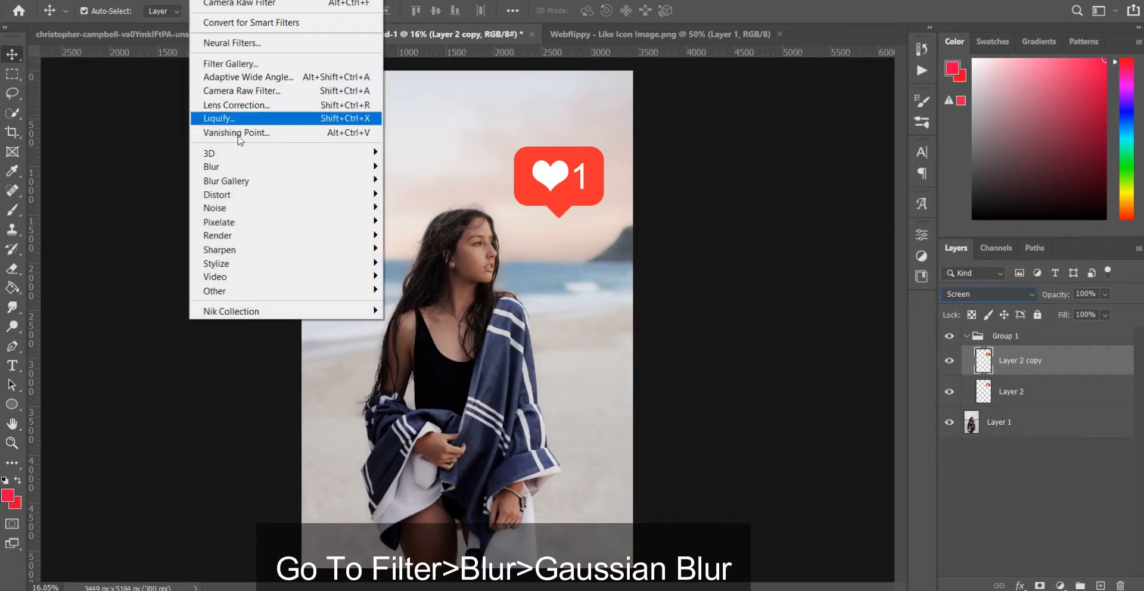
{"action": "mouse_move", "coordinate": [251, 167]}
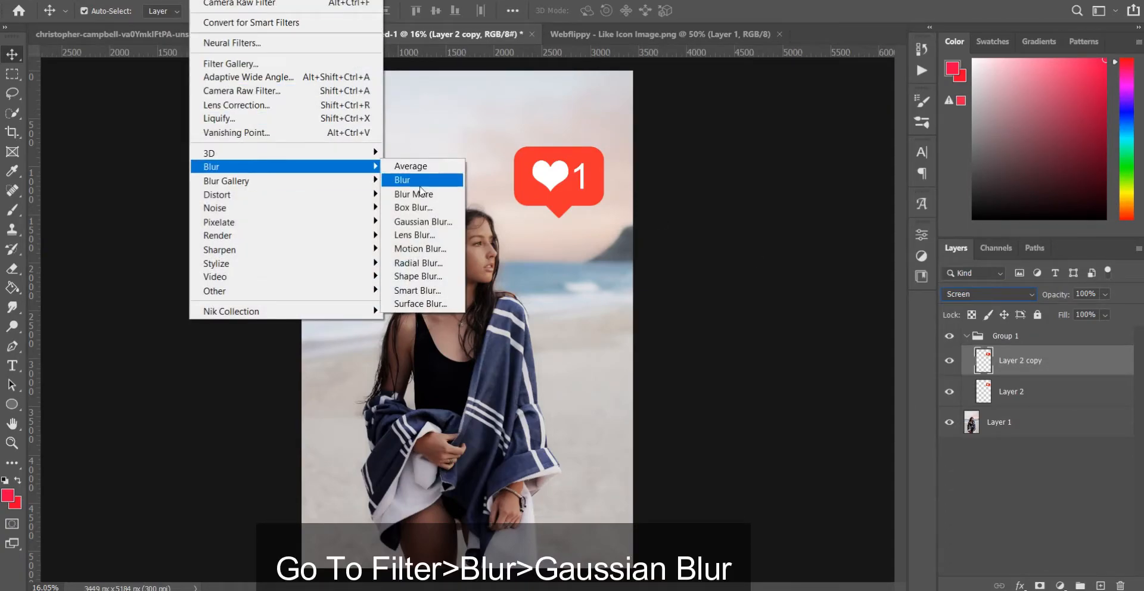
{"action": "left_click", "coordinate": [424, 221]}
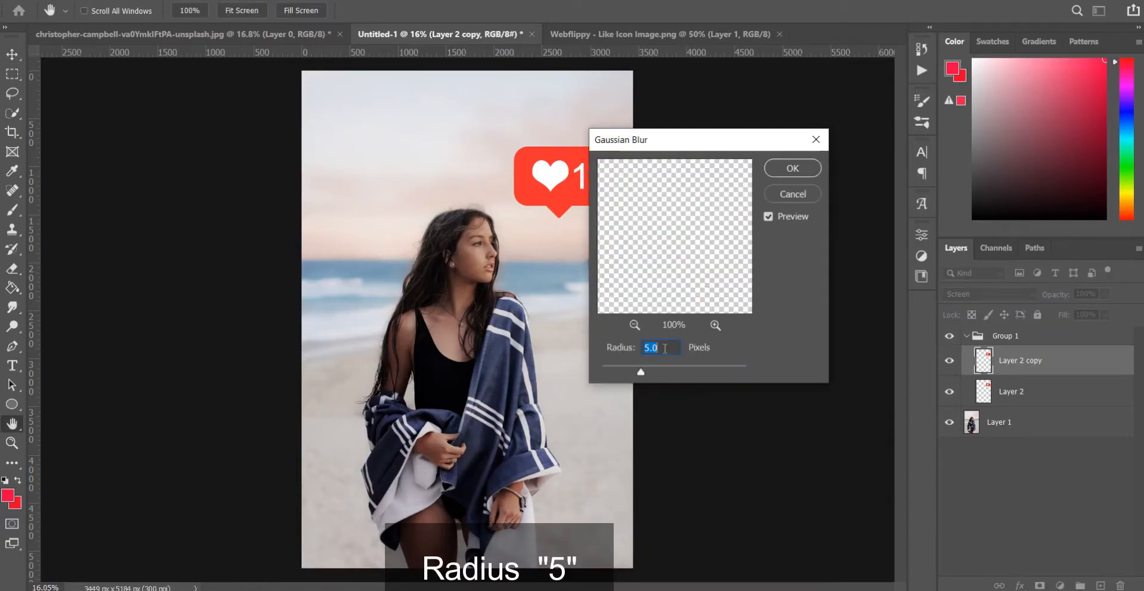
{"action": "left_click", "coordinate": [793, 169]}
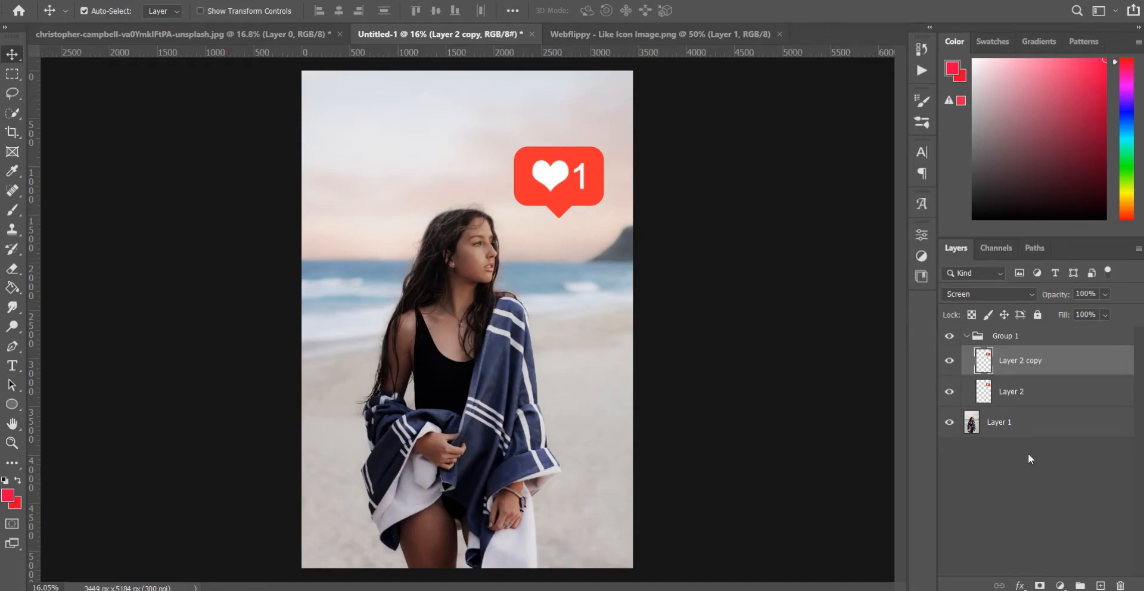
- Build a doubled glow from a duplicate of the Screen icon layer, using a 150-pixel Gaussian Blur and a second copy of it
{"action": "key", "text": "ctrl+j"}
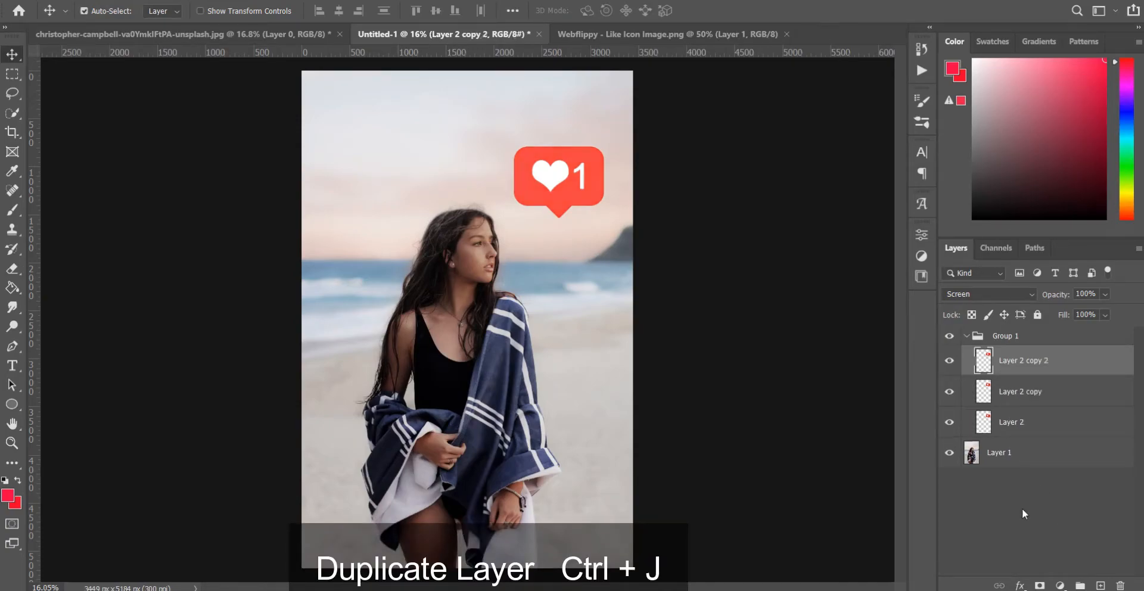
{"action": "left_click", "coordinate": [203, 0]}
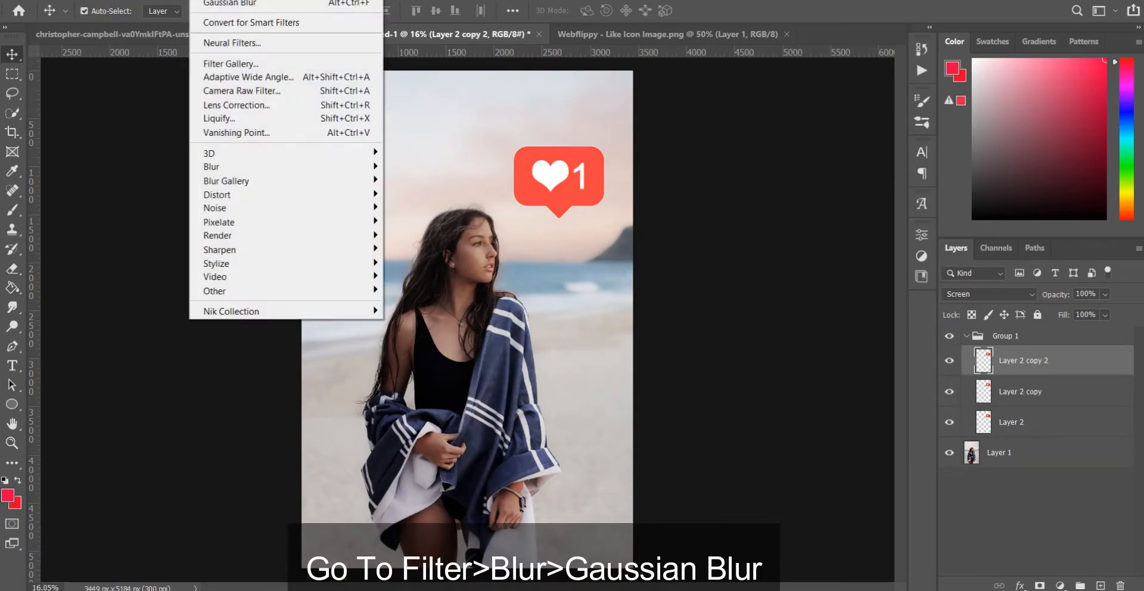
{"action": "mouse_move", "coordinate": [223, 168]}
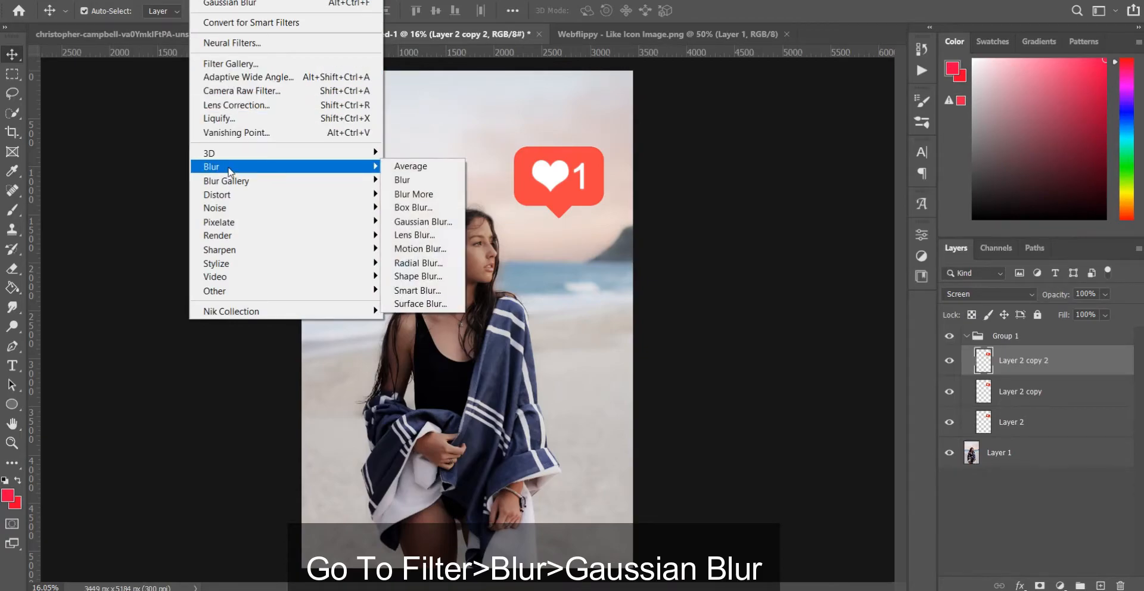
{"action": "left_click", "coordinate": [417, 222]}
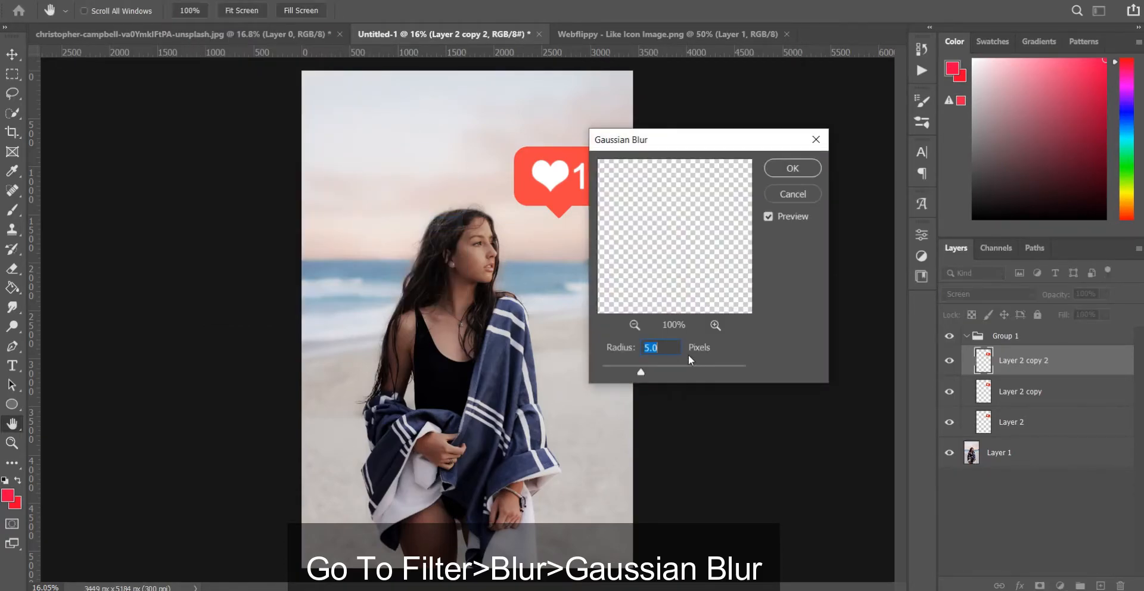
{"action": "type", "text": "150"}
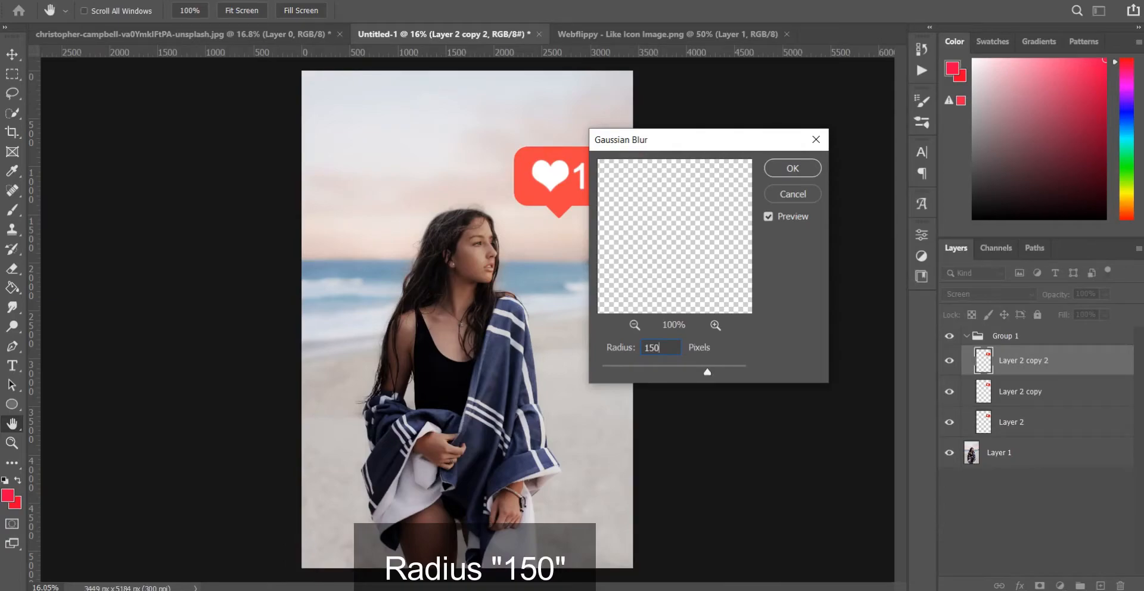
{"action": "left_click", "coordinate": [793, 168]}
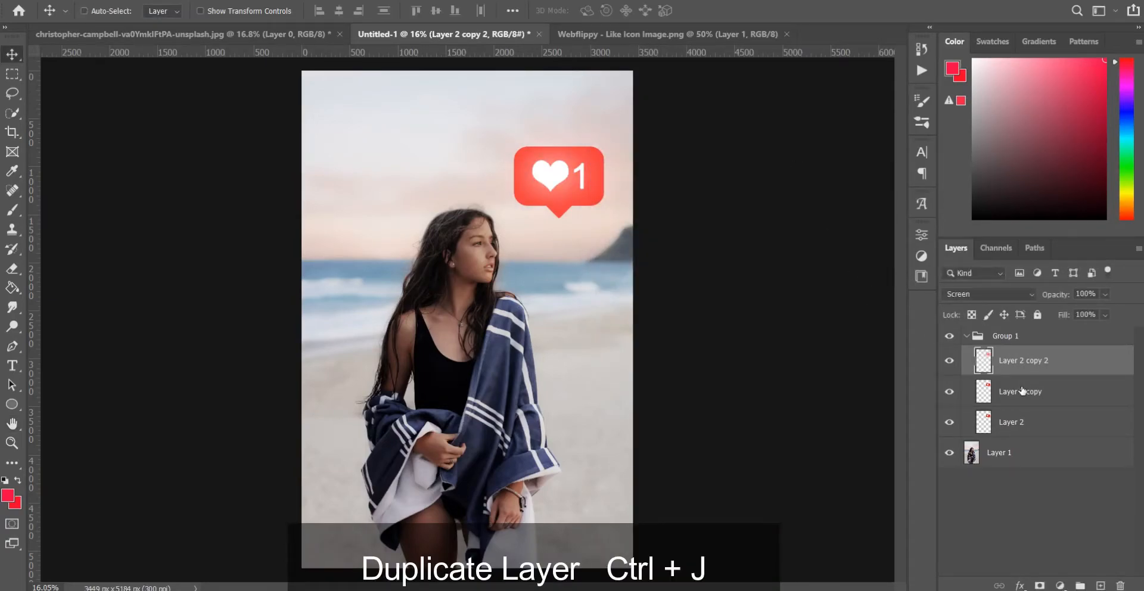
{"action": "key", "text": "ctrl+j"}
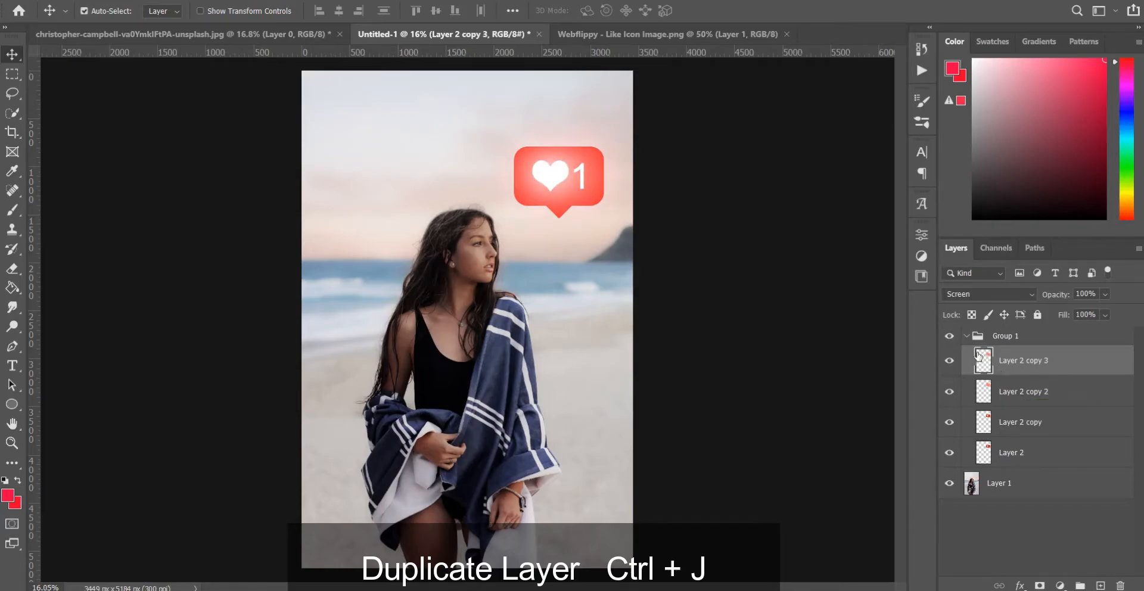
- Collapse Group 1 and duplicate the photo layer, Layer 1
{"action": "left_click", "coordinate": [968, 337]}
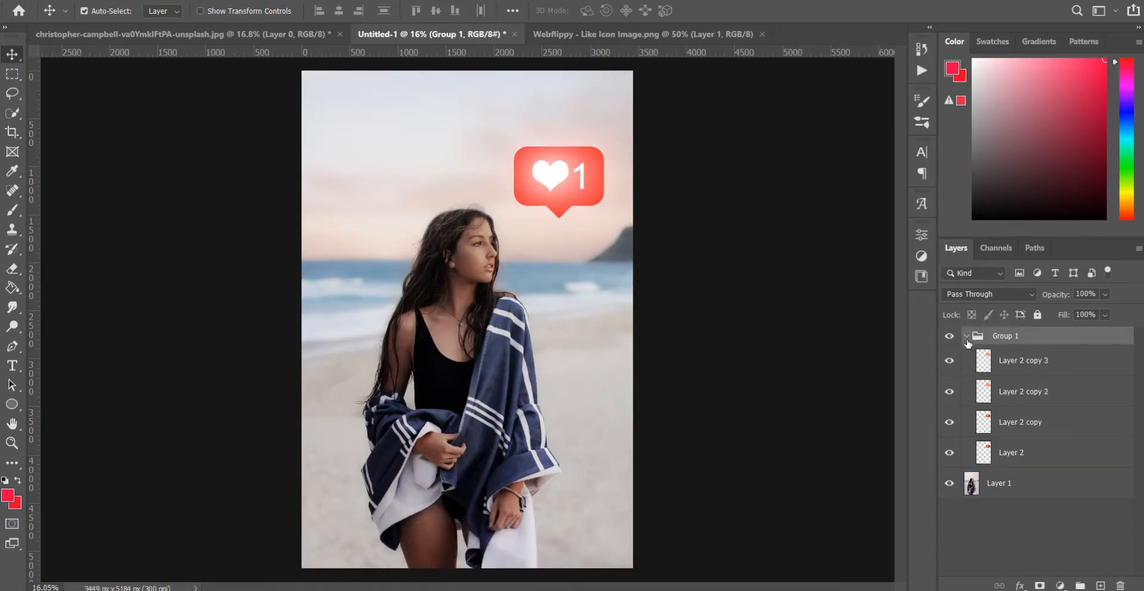
{"action": "left_click", "coordinate": [977, 366]}
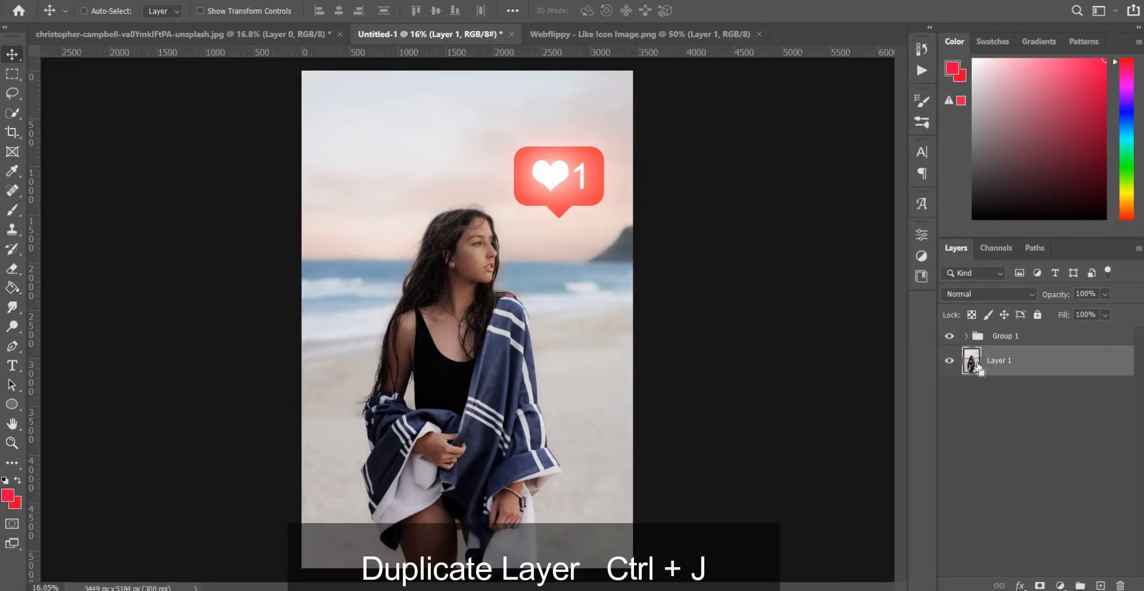
{"action": "key", "text": "ctrl+j"}
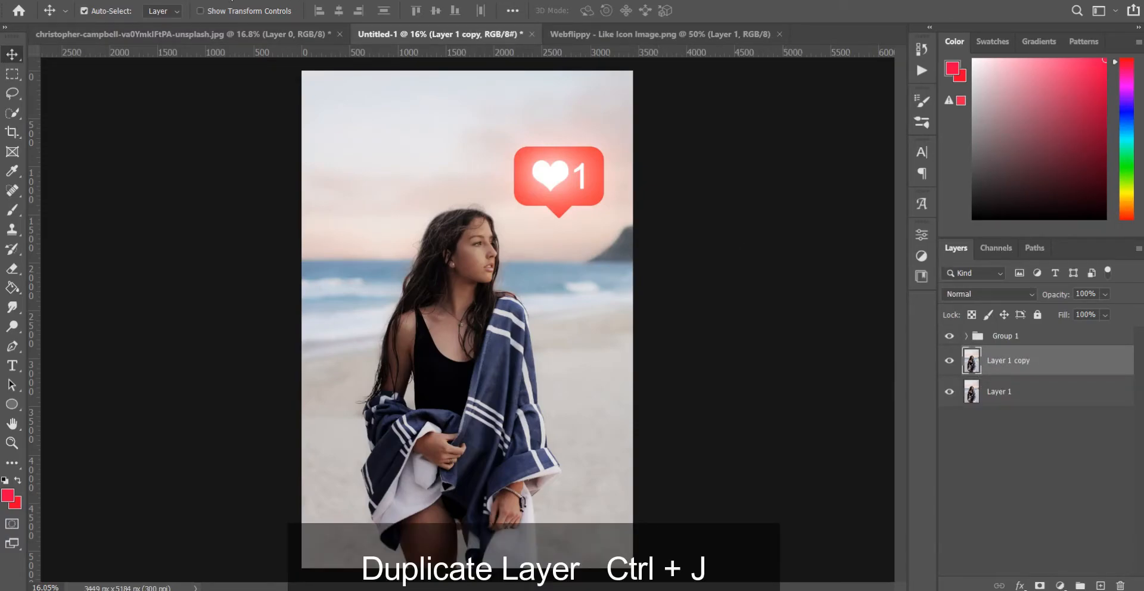
- Apply Lighting Effects to the photo copy with the Flashlight preset, centring the point light near the woman's chin at intensity 46
{"action": "left_click", "coordinate": [231, 1]}
{"action": "mouse_move", "coordinate": [351, 242]}
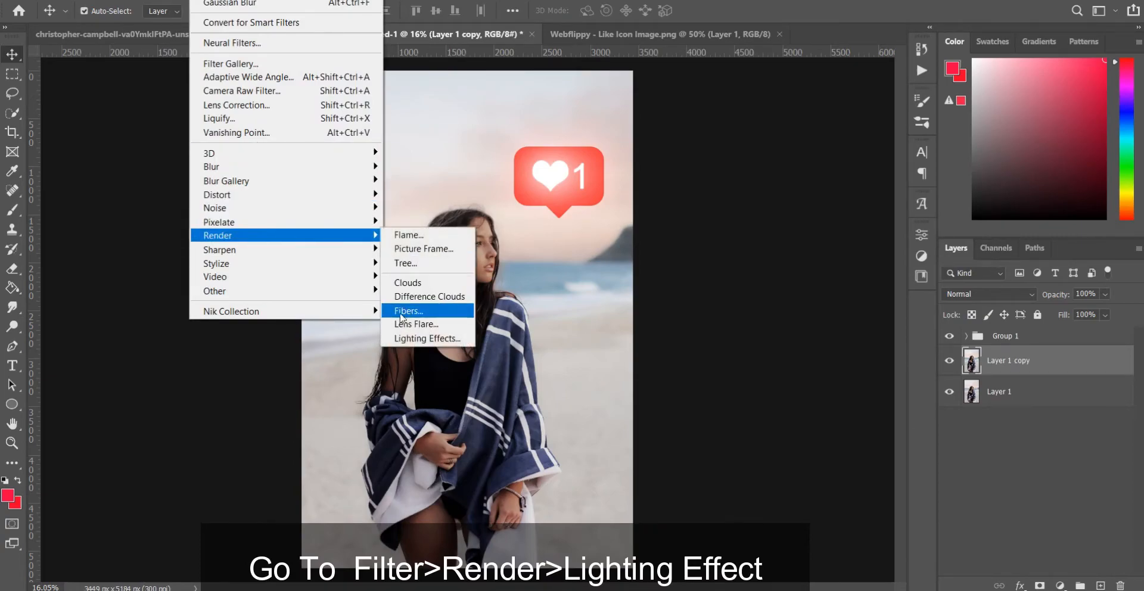
{"action": "left_click", "coordinate": [405, 335]}
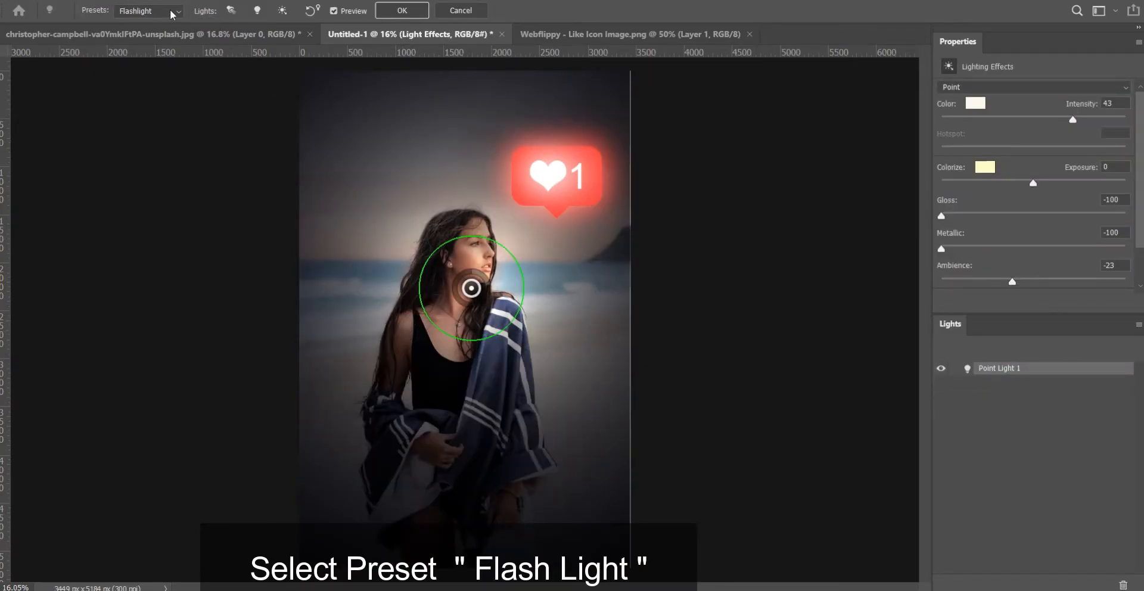
{"action": "left_click", "coordinate": [172, 12]}
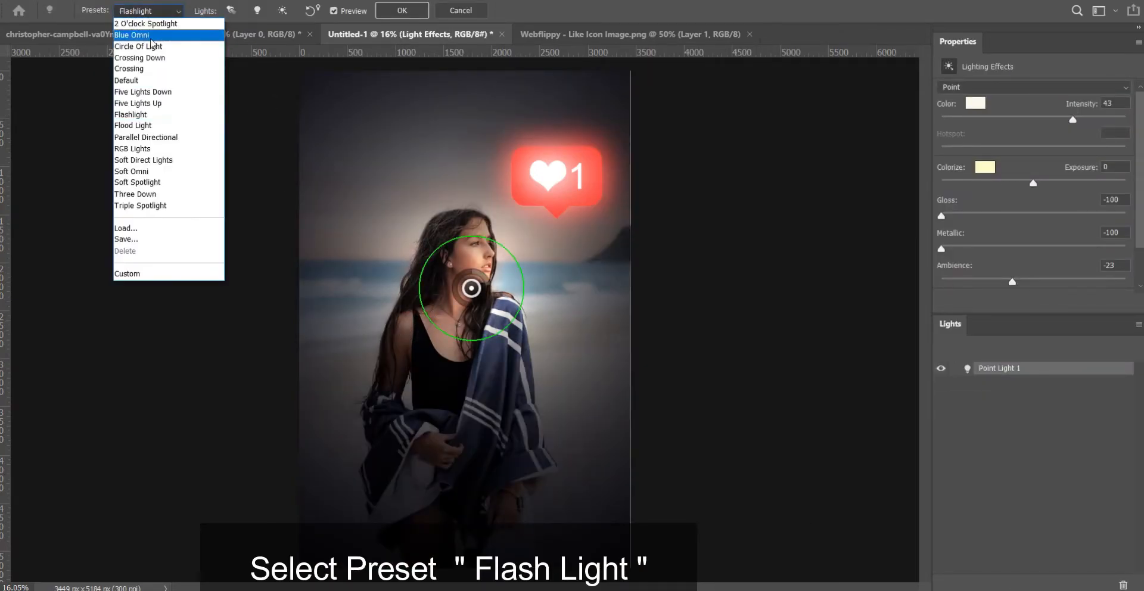
{"action": "left_click", "coordinate": [150, 115]}
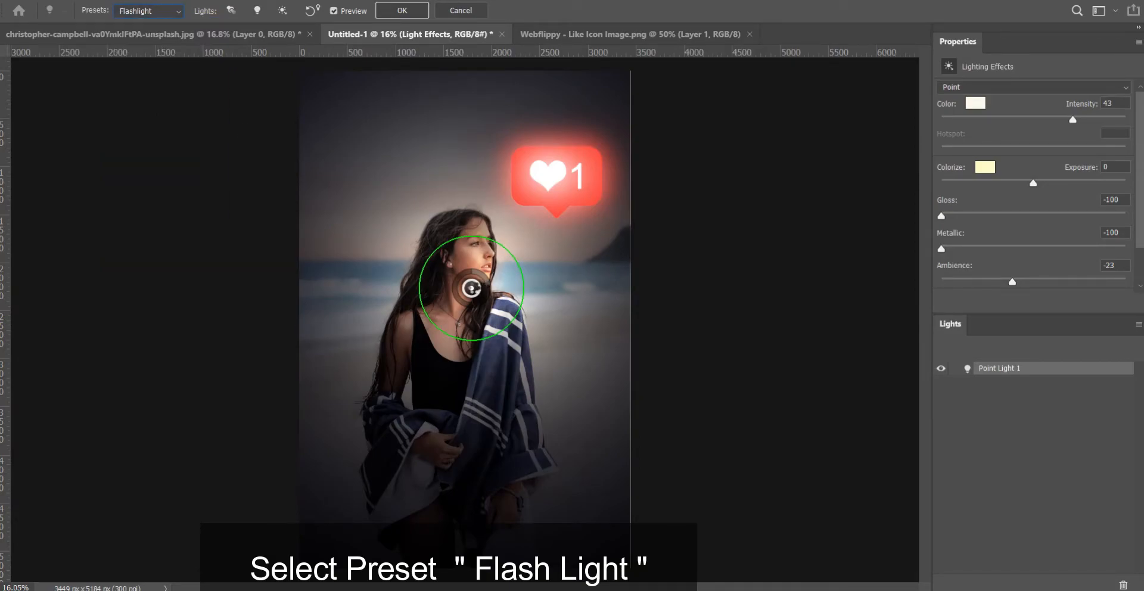
{"action": "mouse_move", "coordinate": [471, 288]}
{"action": "left_mouse_down"}
{"action": "mouse_move", "coordinate": [477, 331]}
{"action": "mouse_move", "coordinate": [473, 285]}
{"action": "left_mouse_up"}
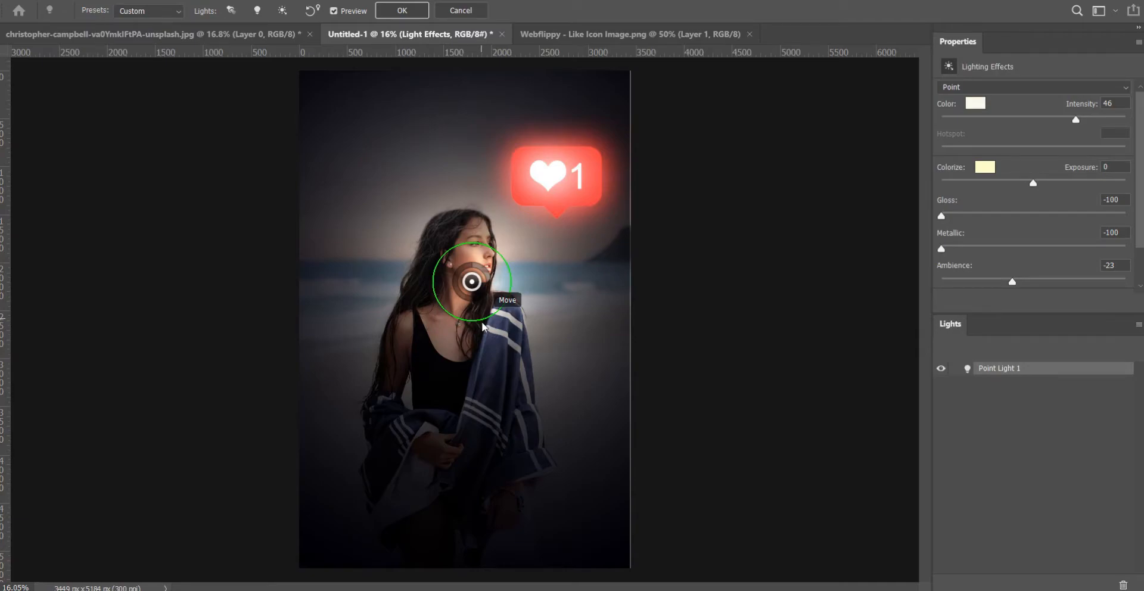
{"action": "left_click_drag", "start_coordinate": [485, 322], "coordinate": [493, 338]}
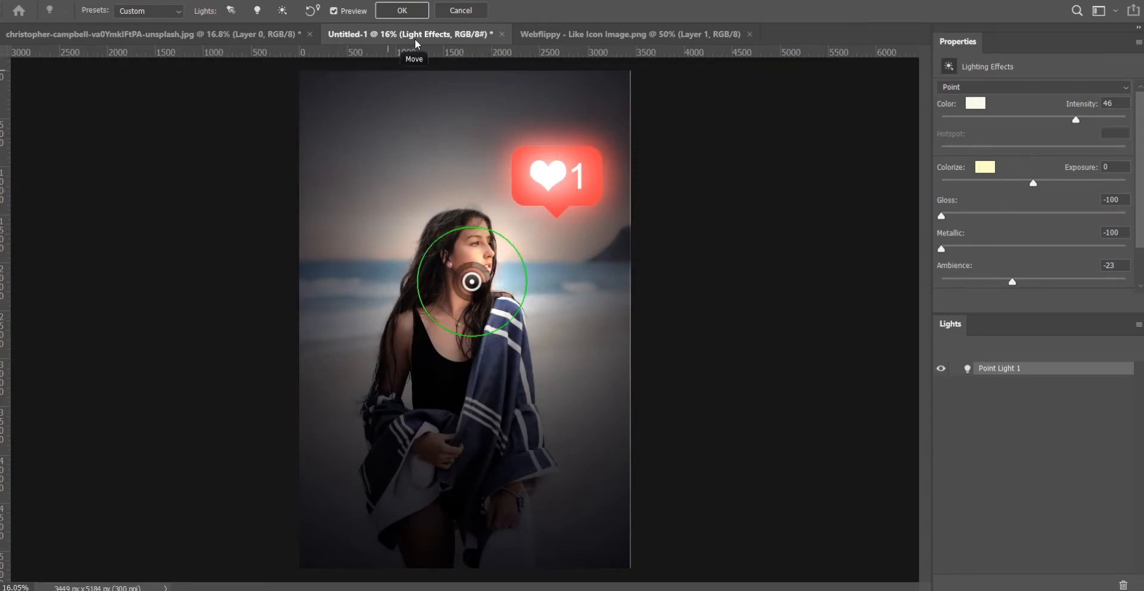
{"action": "left_click", "coordinate": [402, 10]}
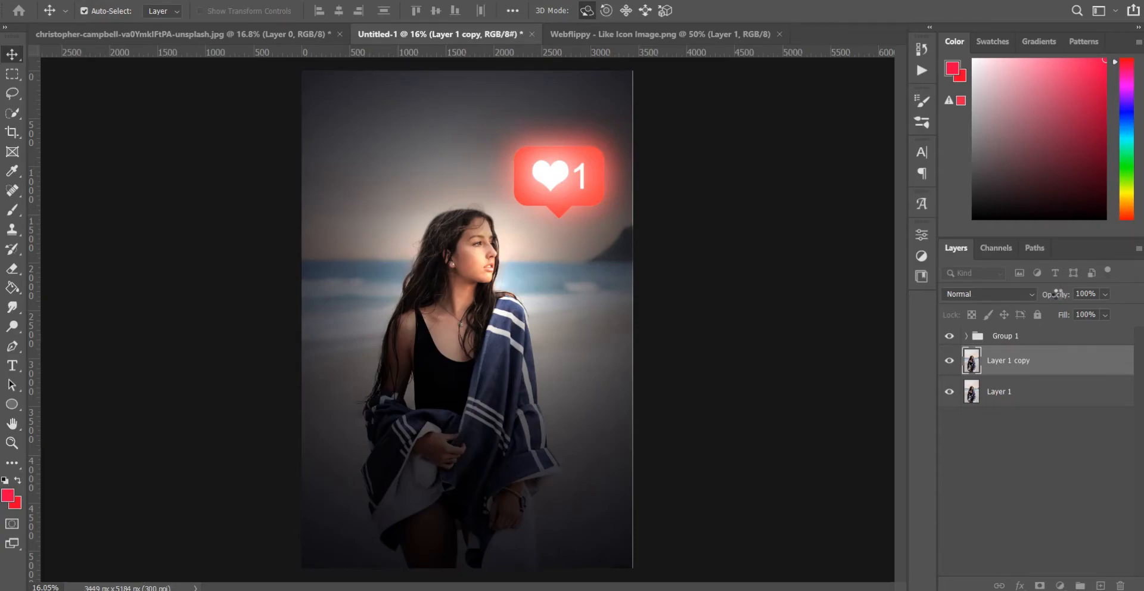
- Reduce the opacity of the Lighting Effects layer, Layer 1 copy, to 74%
{"action": "left_click_drag", "start_coordinate": [1058, 293], "coordinate": [1047, 298]}
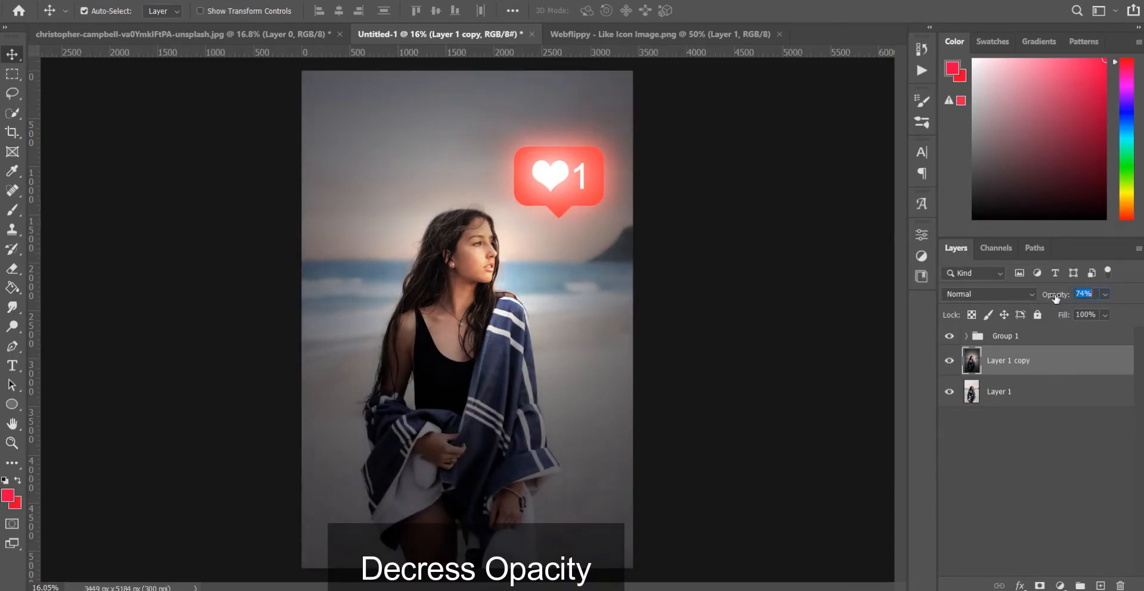
{"action": "left_click", "coordinate": [1028, 443]}
- Add a Brightness/Contrast adjustment layer below Group 1 with Brightness -57 and Contrast 31
{"action": "left_click", "coordinate": [1060, 586]}
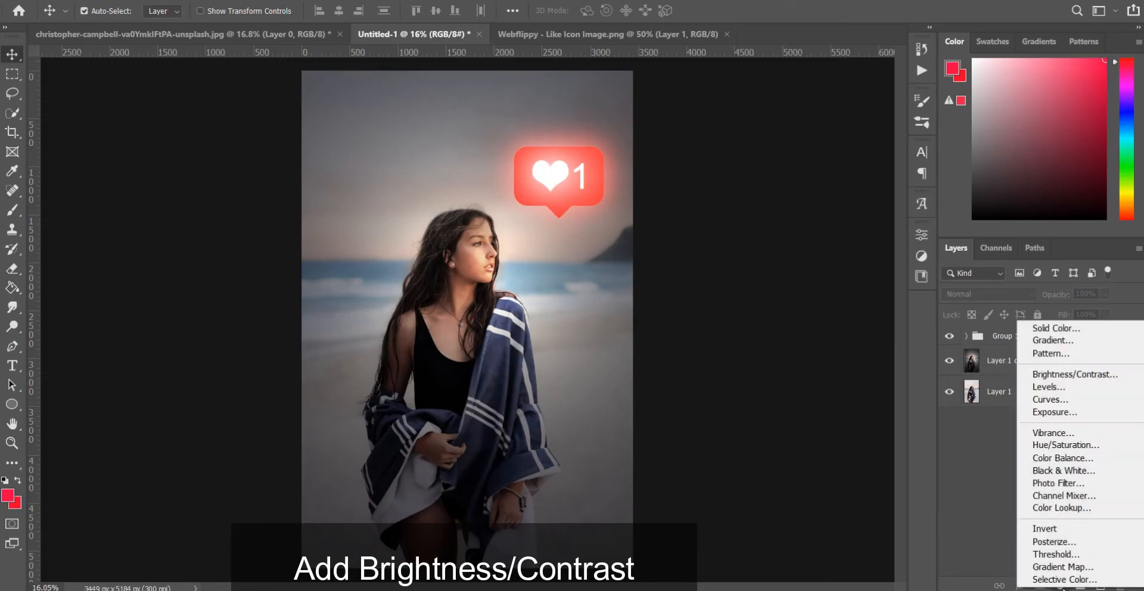
{"action": "left_click", "coordinate": [1063, 376]}
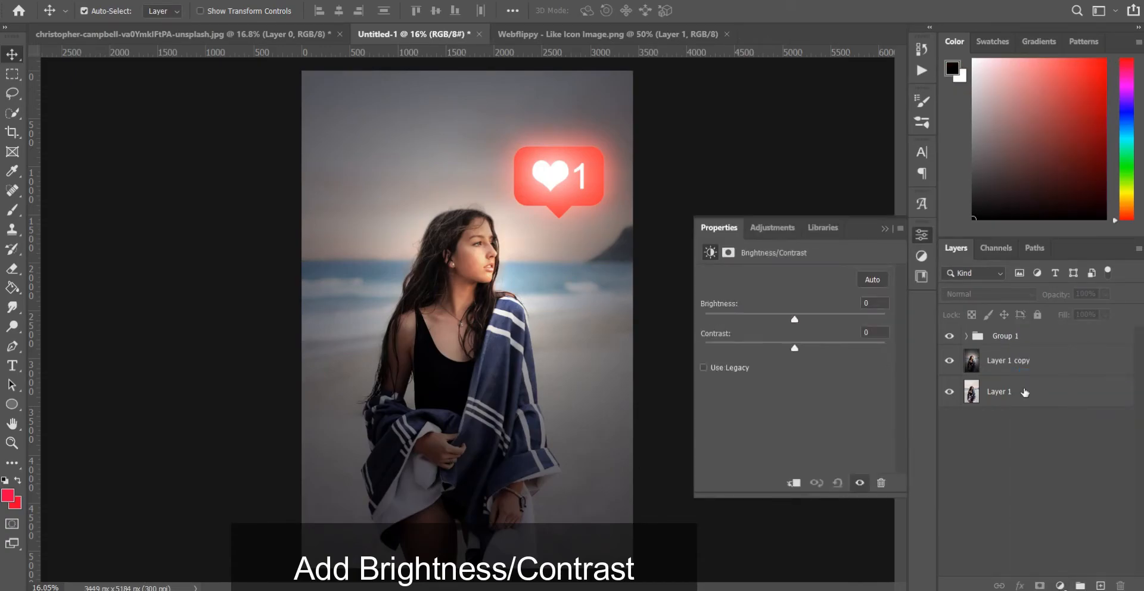
{"action": "left_click_drag", "start_coordinate": [1030, 335], "coordinate": [1030, 378]}
{"action": "left_click_drag", "start_coordinate": [778, 319], "coordinate": [830, 349]}
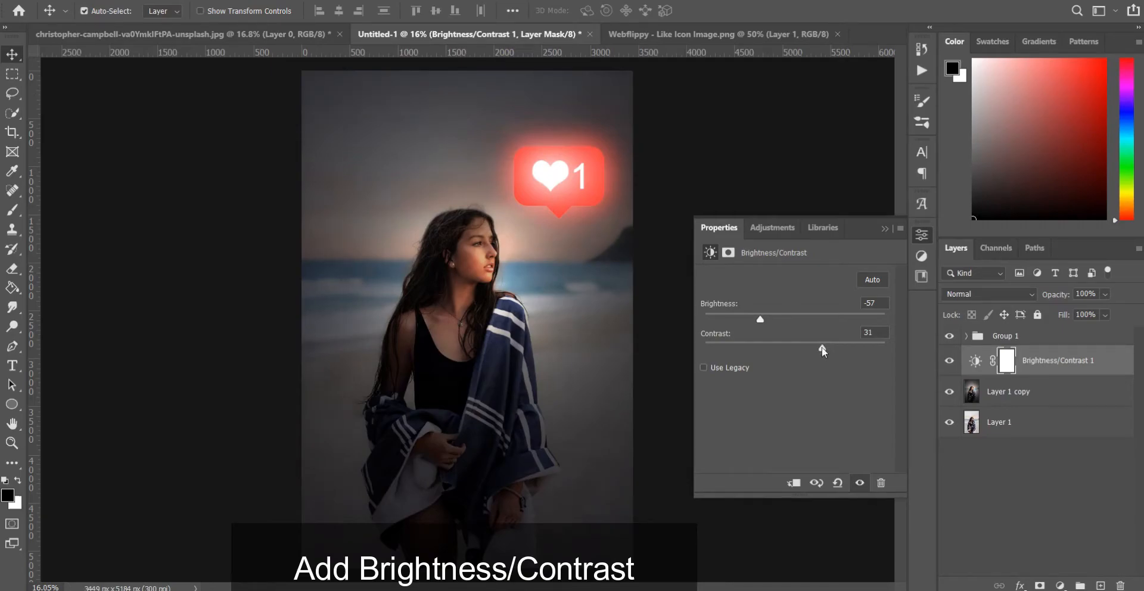
{"action": "left_click", "coordinate": [885, 229]}
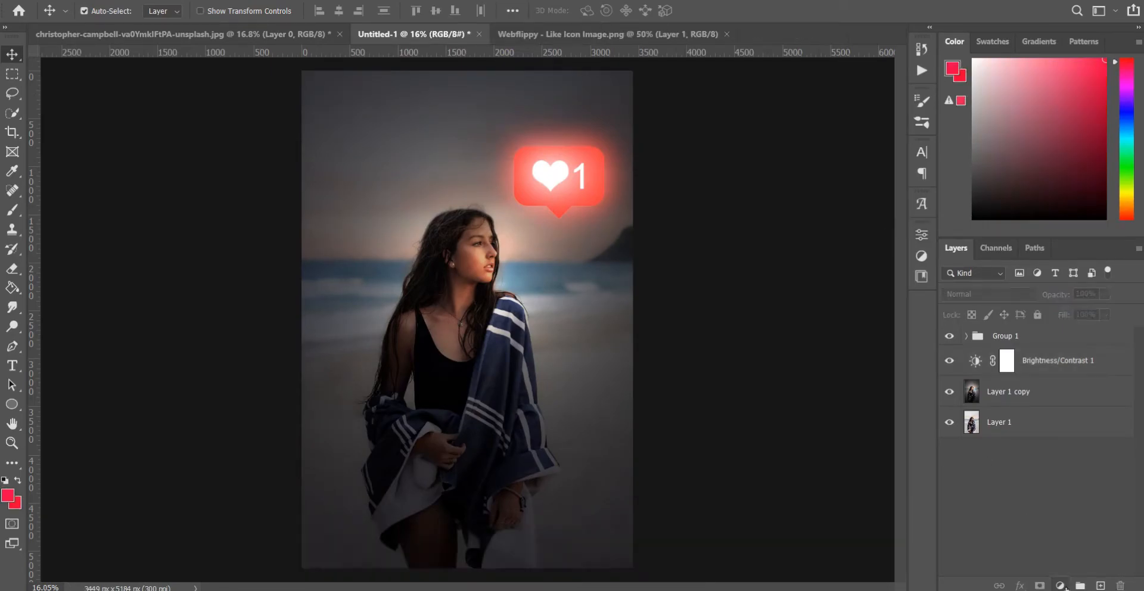
- Add a Hue/Saturation adjustment layer with Colorize on, Hue 360, Saturation 59 and Lightness -22
{"action": "left_click", "coordinate": [1060, 585]}
{"action": "left_click", "coordinate": [1051, 442]}
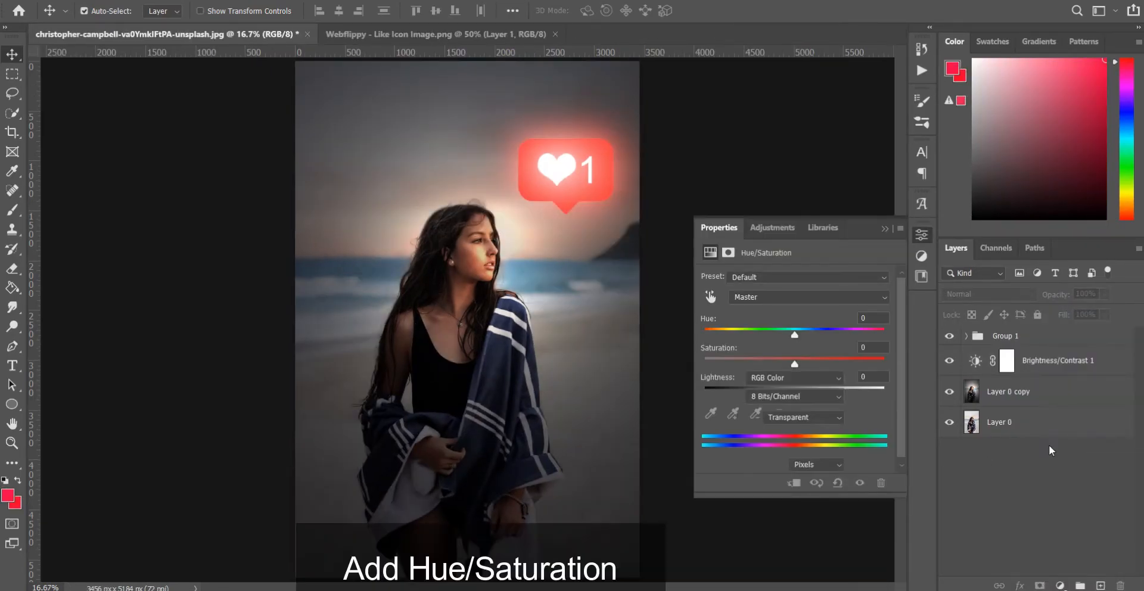
{"action": "left_click", "coordinate": [780, 414]}
{"action": "left_click_drag", "start_coordinate": [783, 393], "coordinate": [775, 392]}
{"action": "left_click_drag", "start_coordinate": [878, 335], "coordinate": [896, 335]}
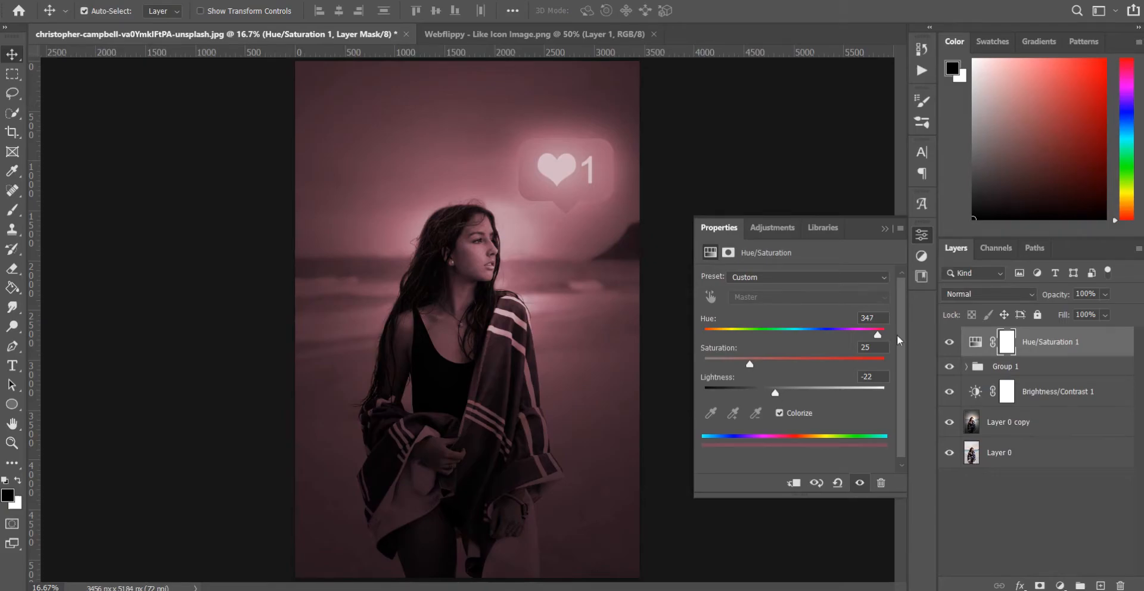
{"action": "left_click_drag", "start_coordinate": [758, 360], "coordinate": [796, 367]}
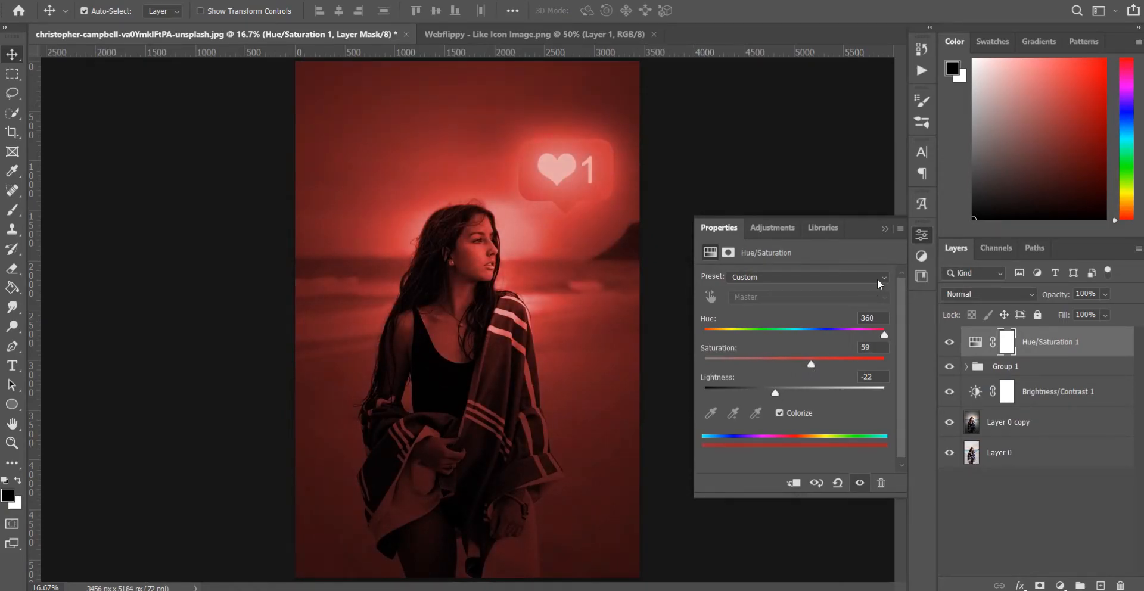
{"action": "left_click", "coordinate": [885, 227]}
- Set the Hue/Saturation layer's blend mode to Color and move the layer directly below Group 1
{"action": "left_click", "coordinate": [1007, 295]}
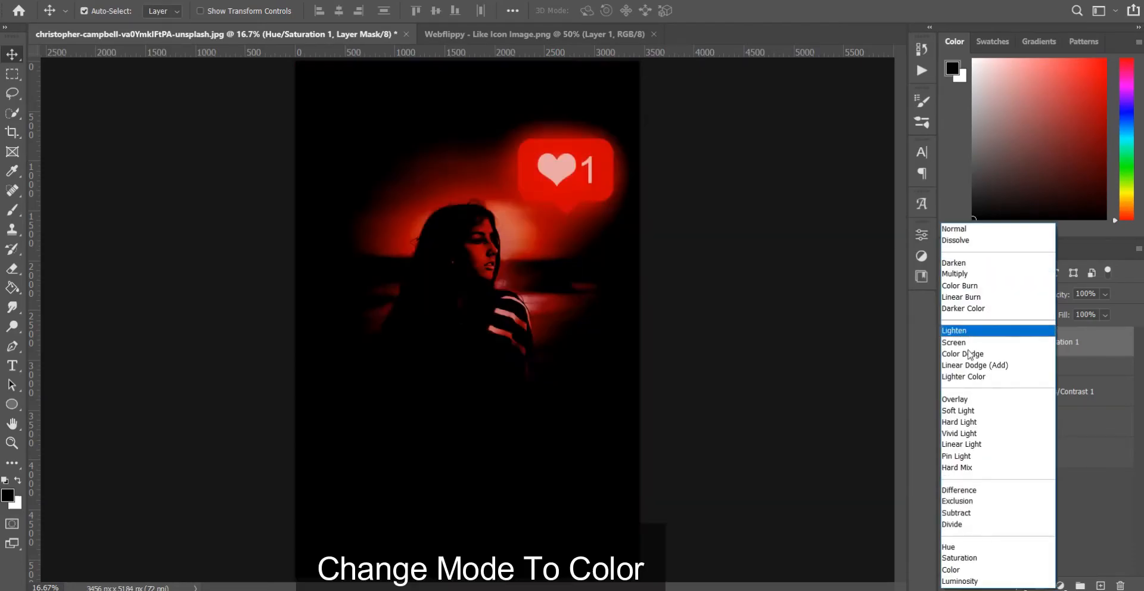
{"action": "left_click", "coordinate": [962, 572]}
{"action": "left_click_drag", "start_coordinate": [1031, 345], "coordinate": [1038, 385]}
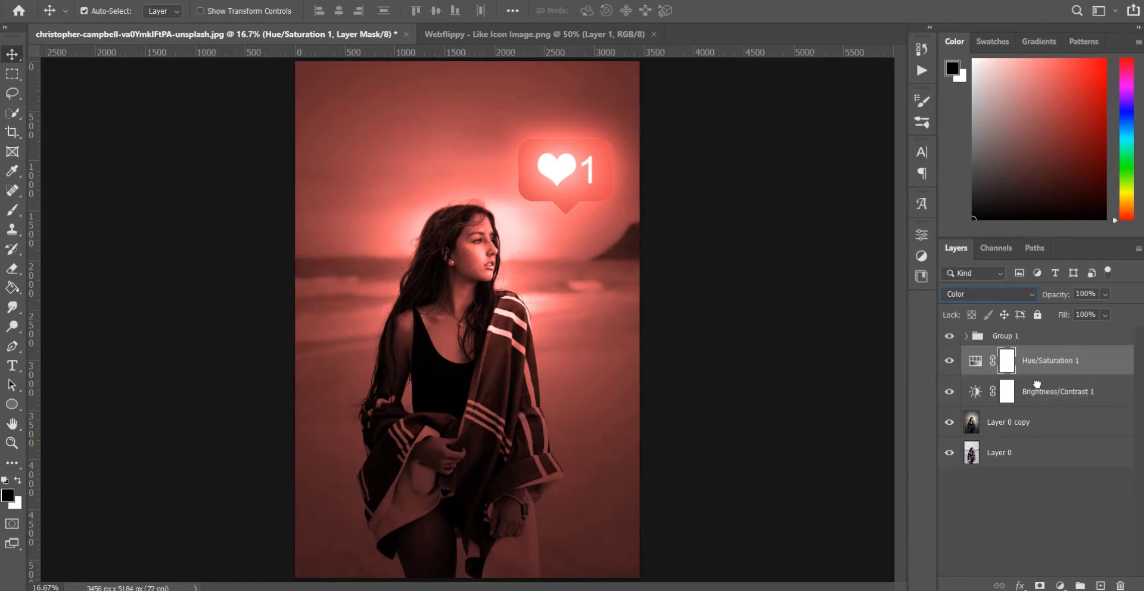
- In the Hue/Saturation layer's Blending Options, split the Underlying Layer's Blend If shadow slider, with one half at 59 and the other far towards the highlights
{"action": "left_click", "coordinate": [1020, 586]}
{"action": "left_click", "coordinate": [1027, 448]}
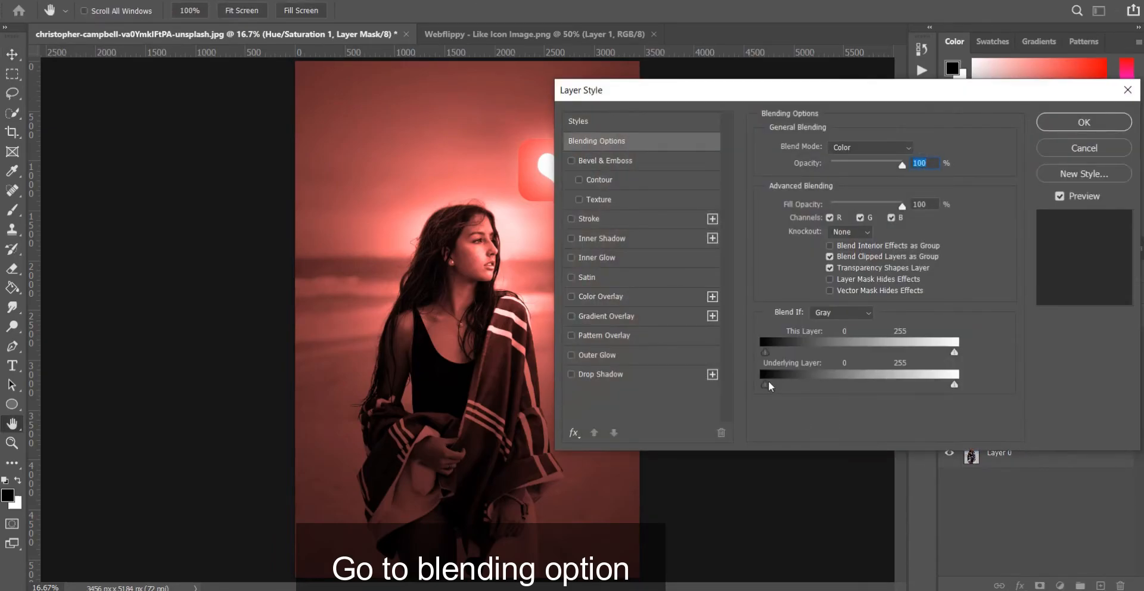
{"action": "left_click_drag", "start_coordinate": [765, 385], "coordinate": [799, 386]}
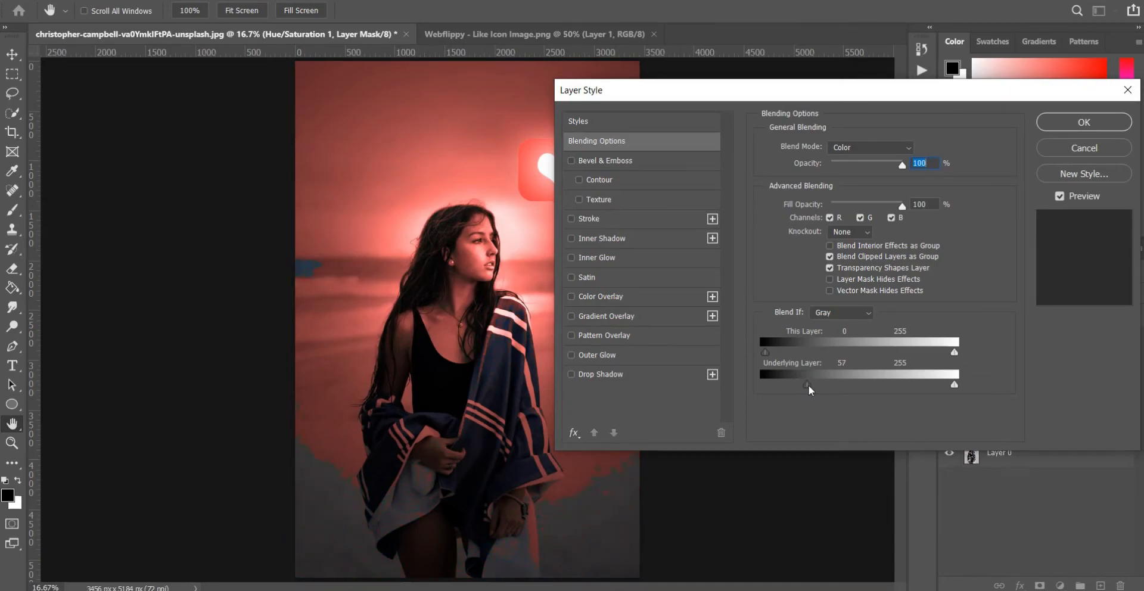
{"action": "left_click_drag", "start_coordinate": [813, 384], "coordinate": [862, 387]}
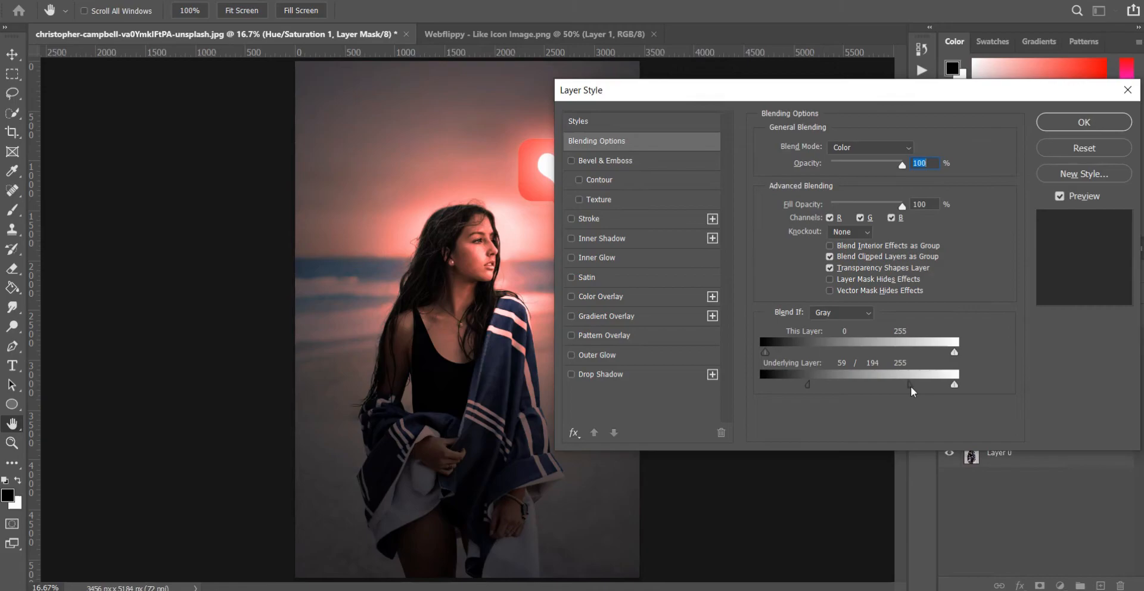
{"action": "left_click_drag", "start_coordinate": [911, 386], "coordinate": [931, 388]}
{"action": "left_click", "coordinate": [1084, 122]}
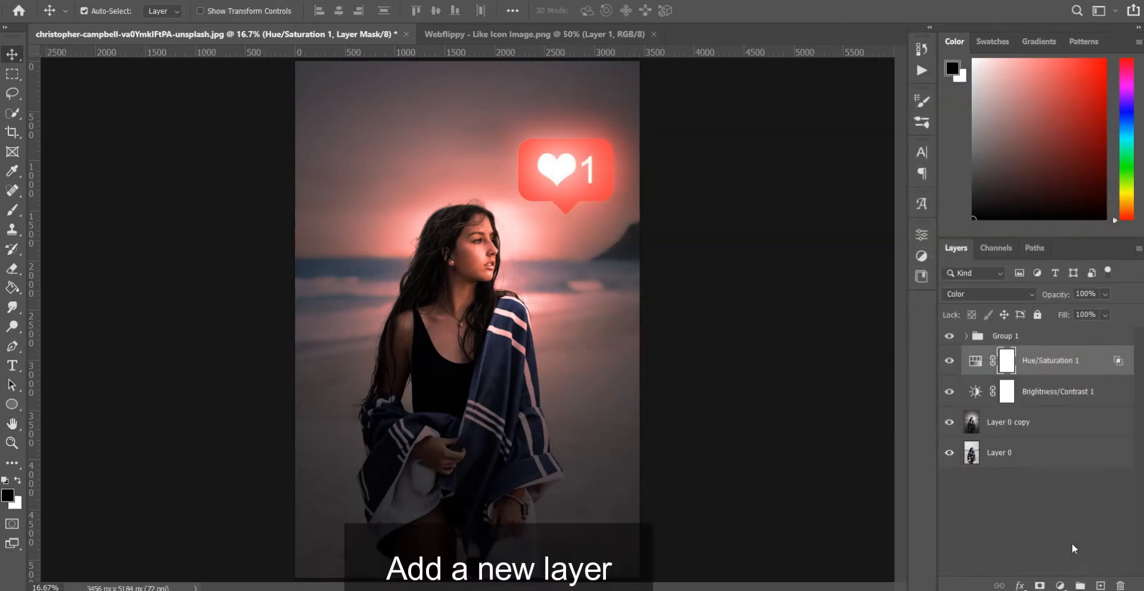
- Create a new empty layer above Hue/Saturation 1 and set its blend mode to Soft Light
{"action": "left_click", "coordinate": [1100, 586]}
{"action": "left_click", "coordinate": [978, 295]}
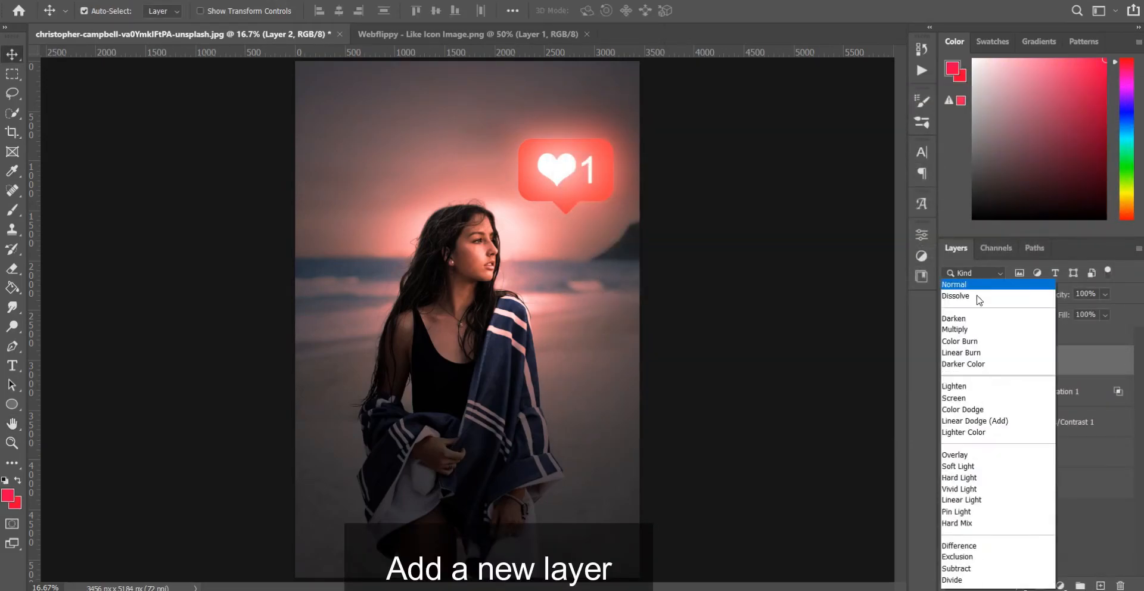
{"action": "left_click", "coordinate": [958, 412]}
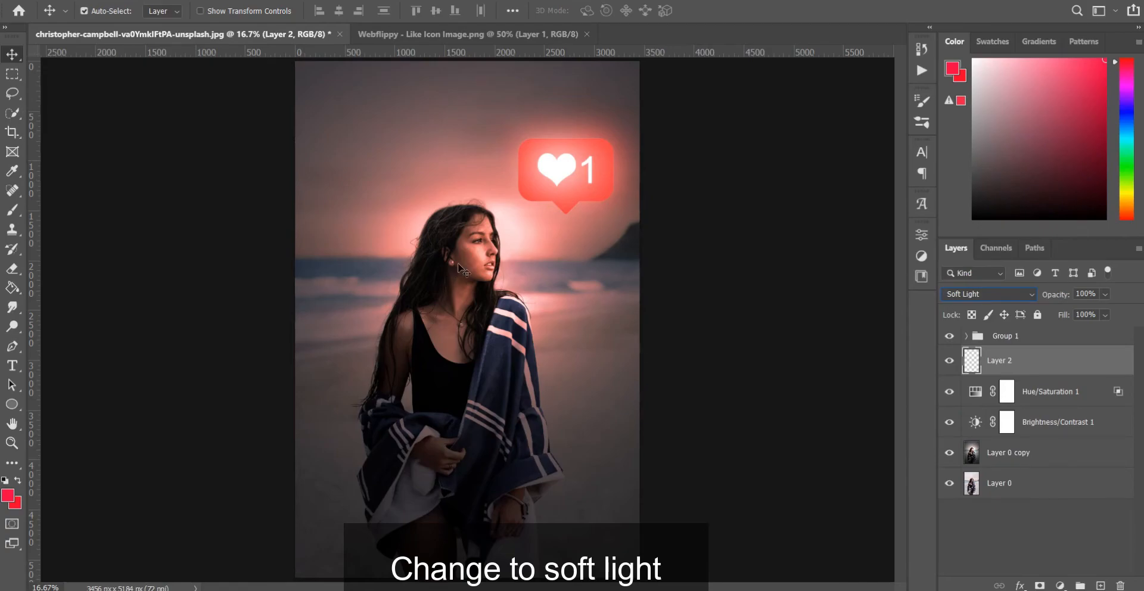
{"action": "left_click", "coordinate": [492, 286]}
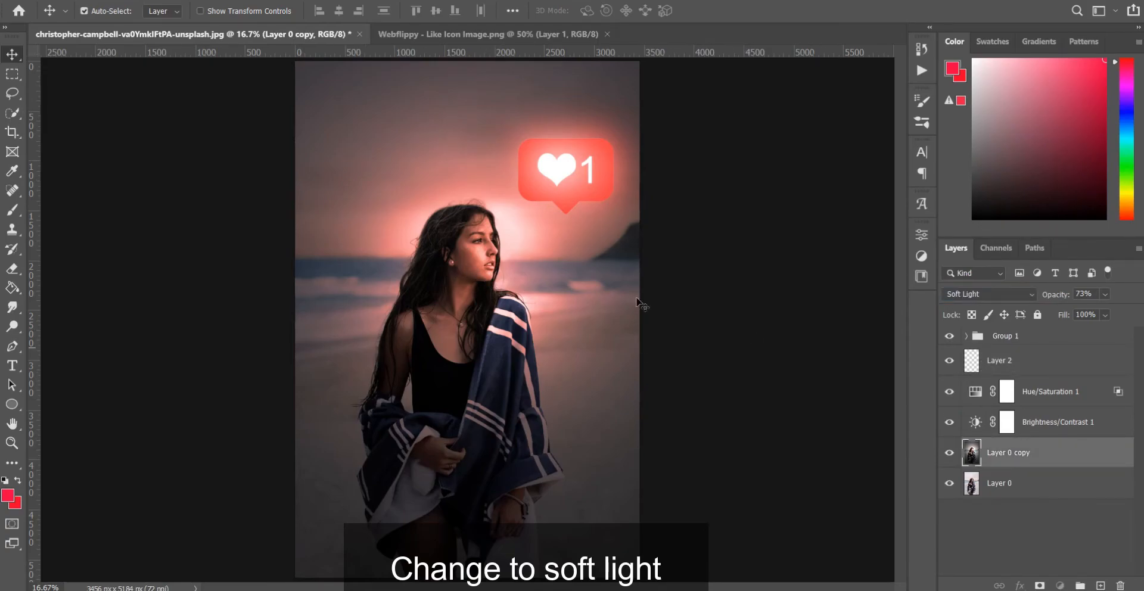
- On Layer 2, paint red light over the woman's face, neck and shawl with a soft 1267 px brush at 43% opacity and 30% flow
{"action": "left_click", "coordinate": [1008, 361]}
{"action": "left_click", "coordinate": [12, 210]}
{"action": "left_click_drag", "start_coordinate": [486, 293], "coordinate": [502, 293]}
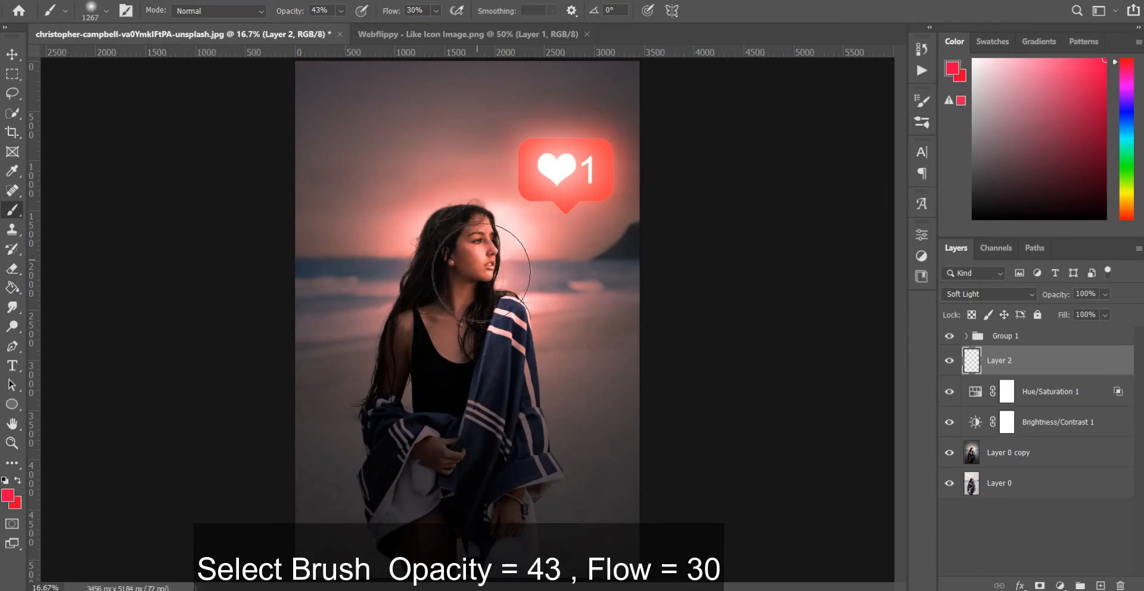
{"action": "mouse_move", "coordinate": [491, 333]}
{"action": "left_mouse_down"}
{"action": "mouse_move", "coordinate": [511, 393]}
{"action": "mouse_move", "coordinate": [498, 303]}
{"action": "mouse_move", "coordinate": [480, 306]}
{"action": "mouse_move", "coordinate": [449, 349]}
{"action": "mouse_move", "coordinate": [452, 284]}
{"action": "left_mouse_up"}
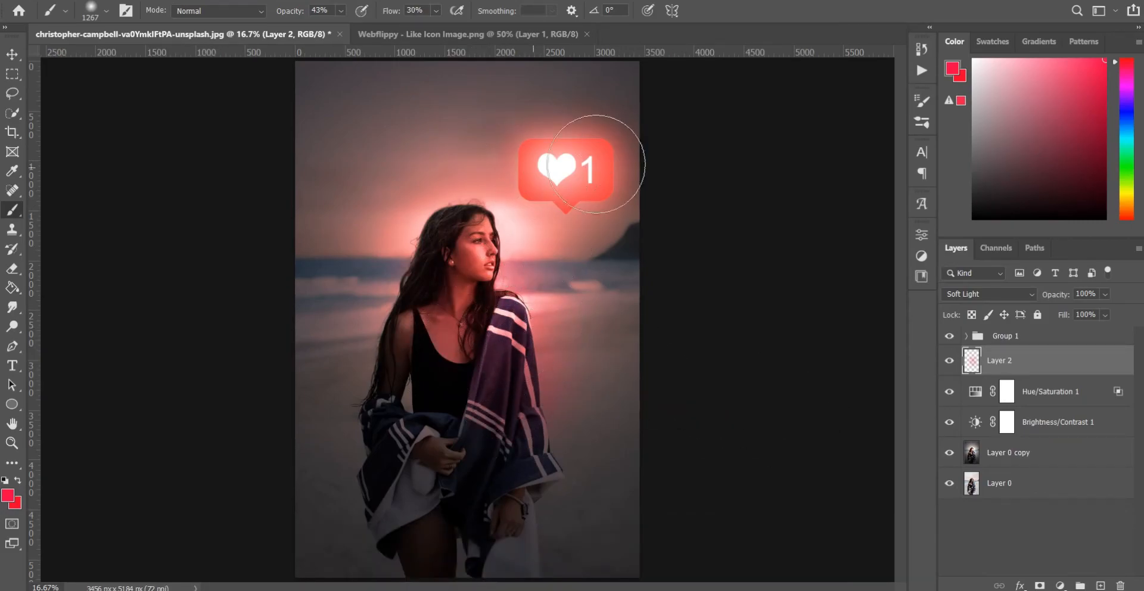
- Enlarge the brush to 3907 px and paint a broad red glow around the like icon and the sky beside the woman
{"action": "left_click_drag", "start_coordinate": [519, 258], "coordinate": [570, 258]}
{"action": "left_click_drag", "start_coordinate": [558, 197], "coordinate": [638, 197]}
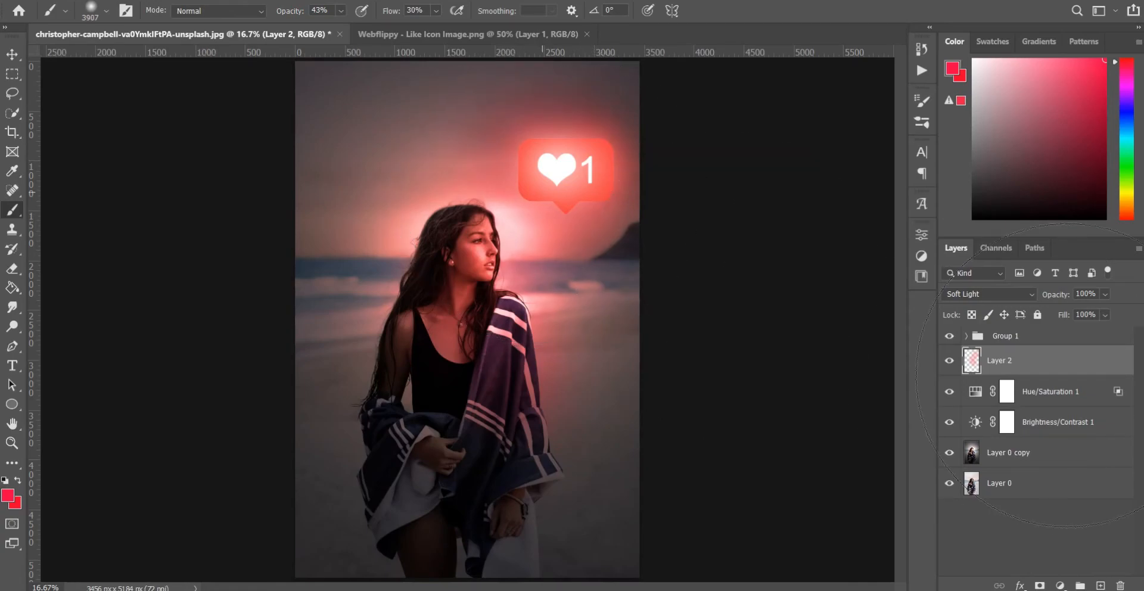
{"action": "key", "text": "v"}
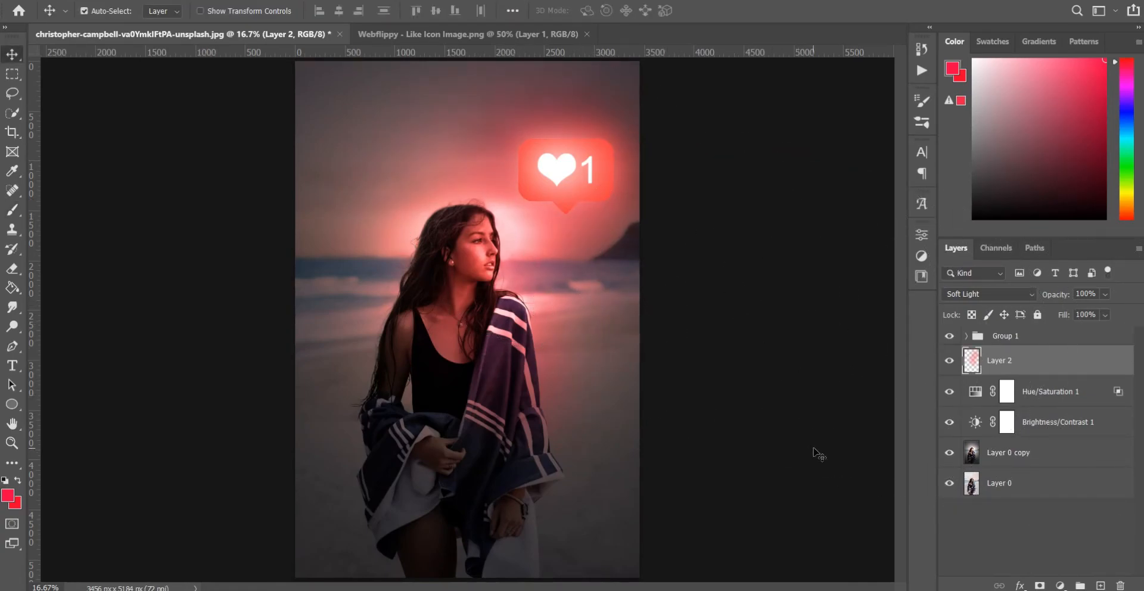
{"action": "left_click", "coordinate": [818, 455]}
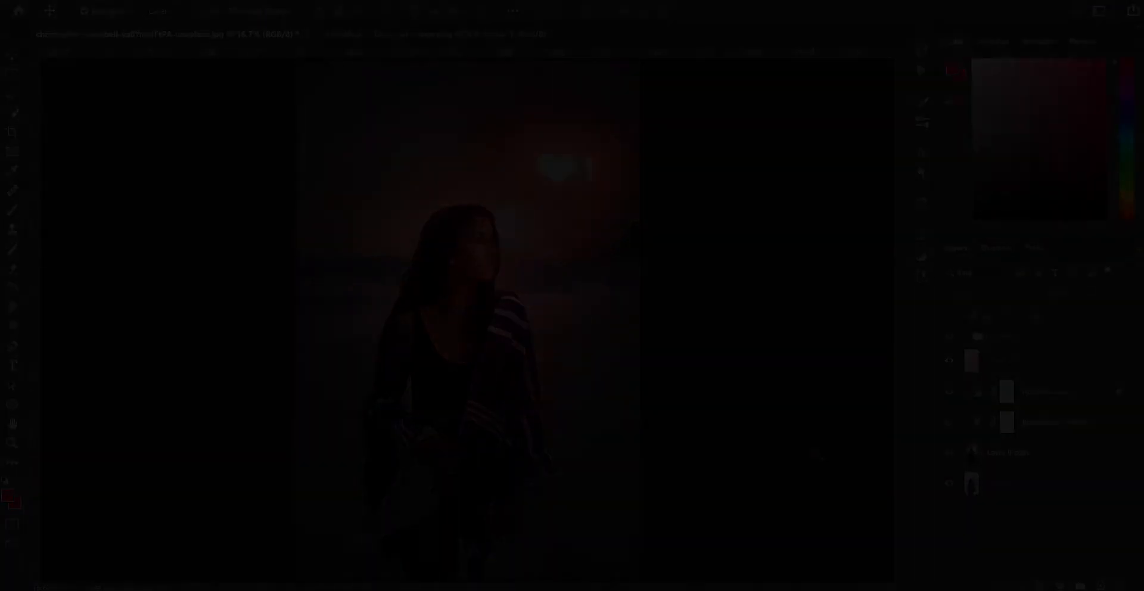